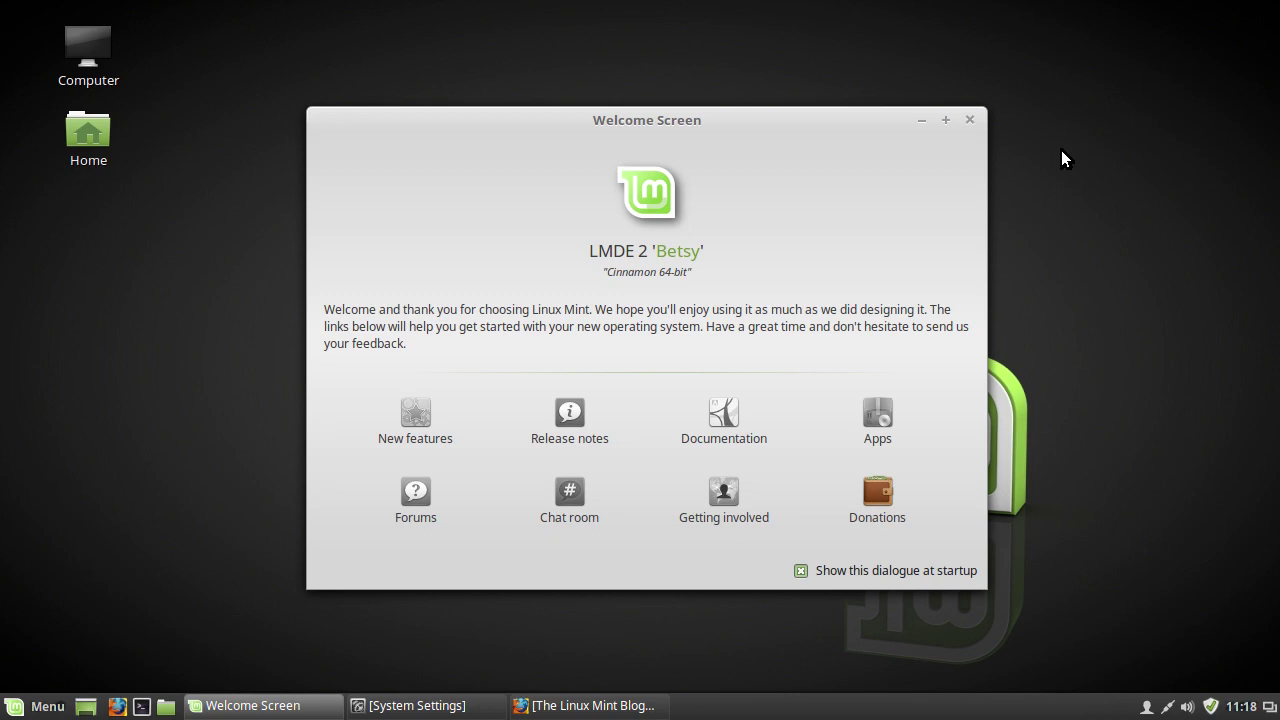
pyautogui.click(1050, 258)
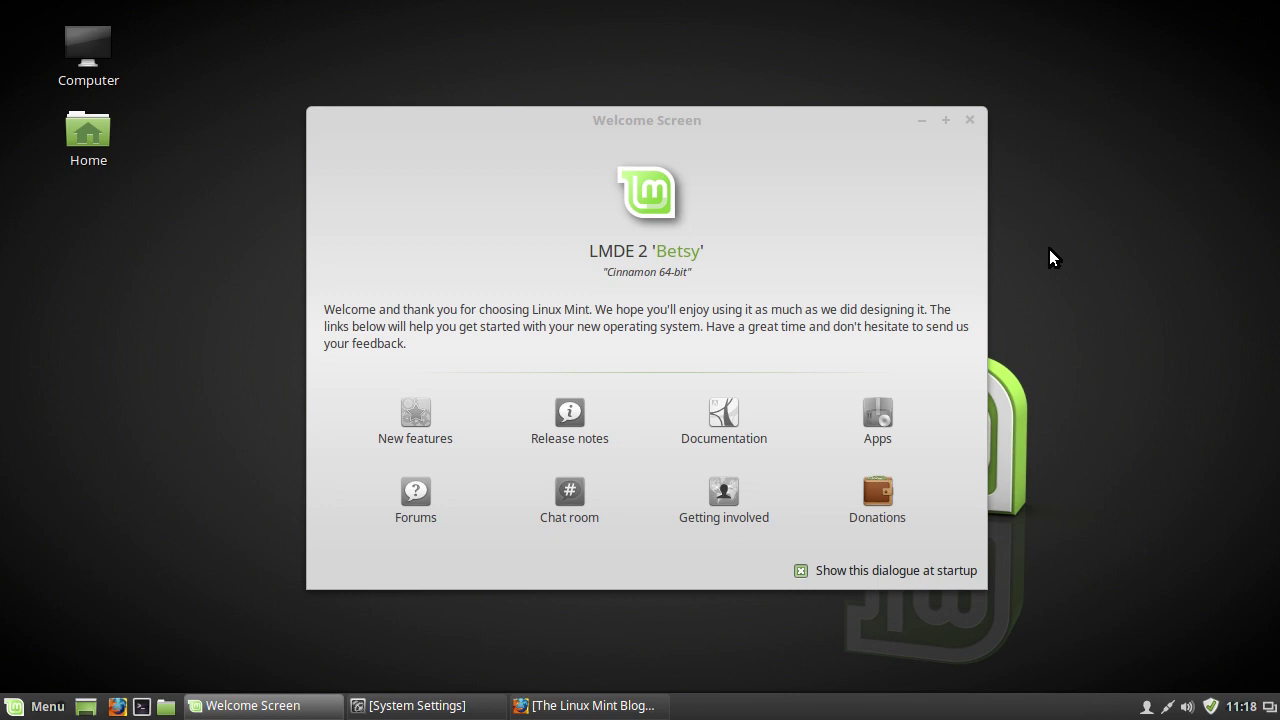
pyautogui.click(798, 132)
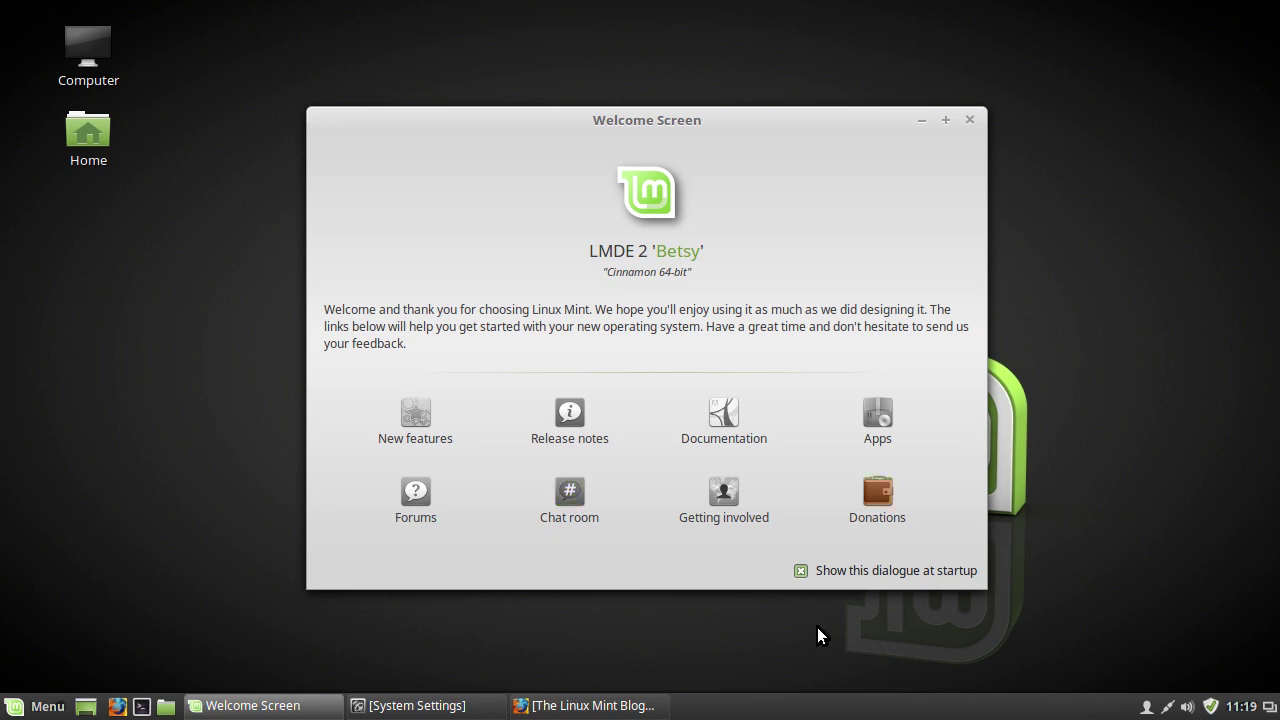
# Bring up the Linux Mint Blog post on the LMDE 2 "Betsy" BETA release, read down to the system requirements, and minimise the browser
pyautogui.click(630, 705)
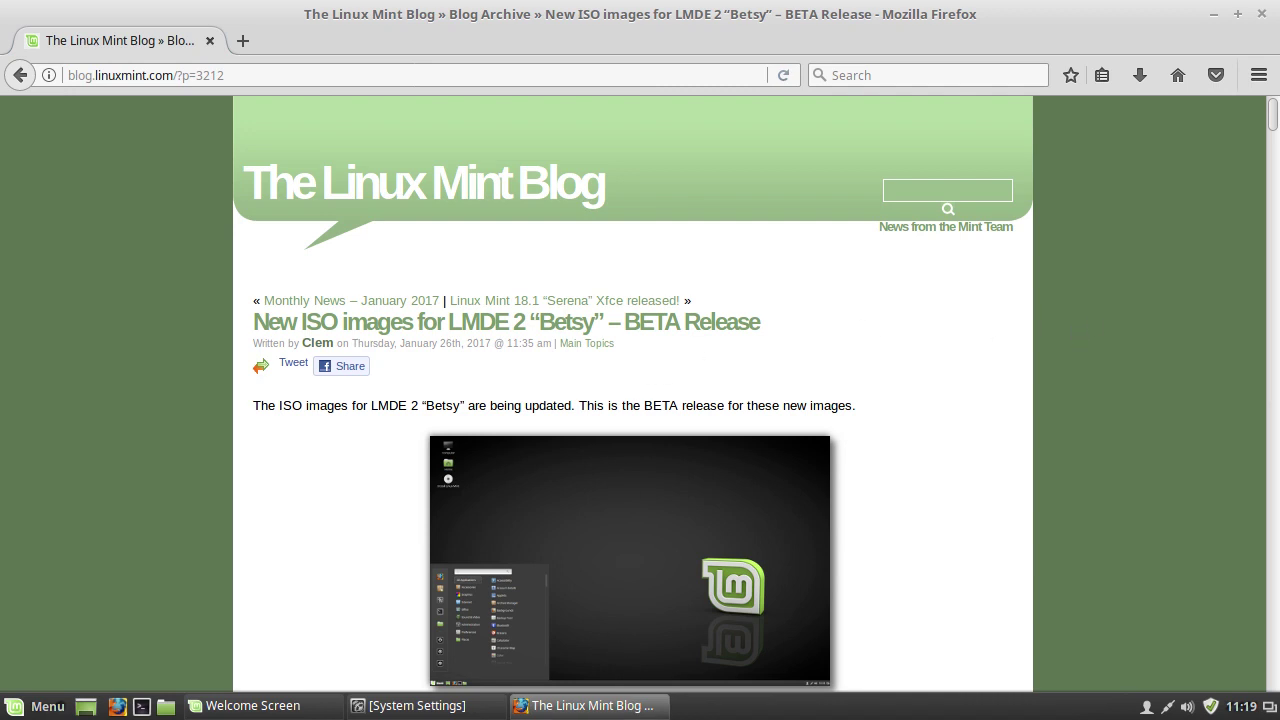
pyautogui.moveTo(1268, 110); pyautogui.dragTo(1261, 147)
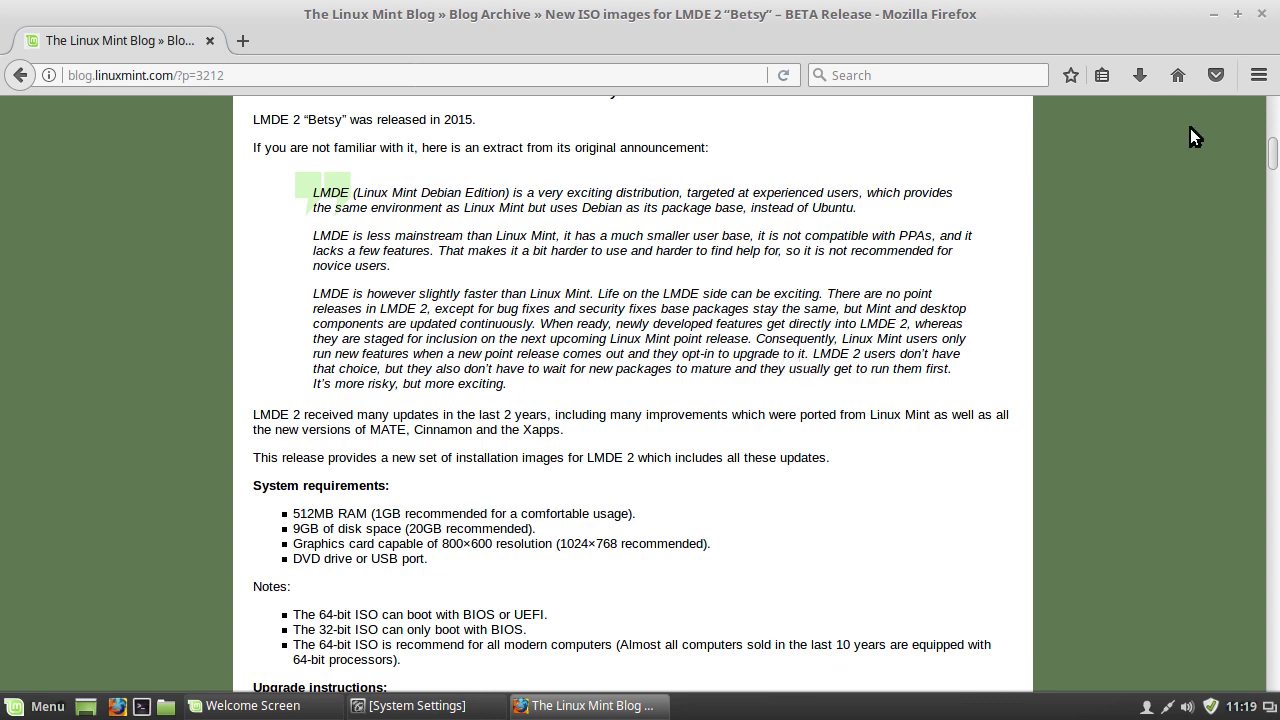
pyautogui.click(1213, 14)
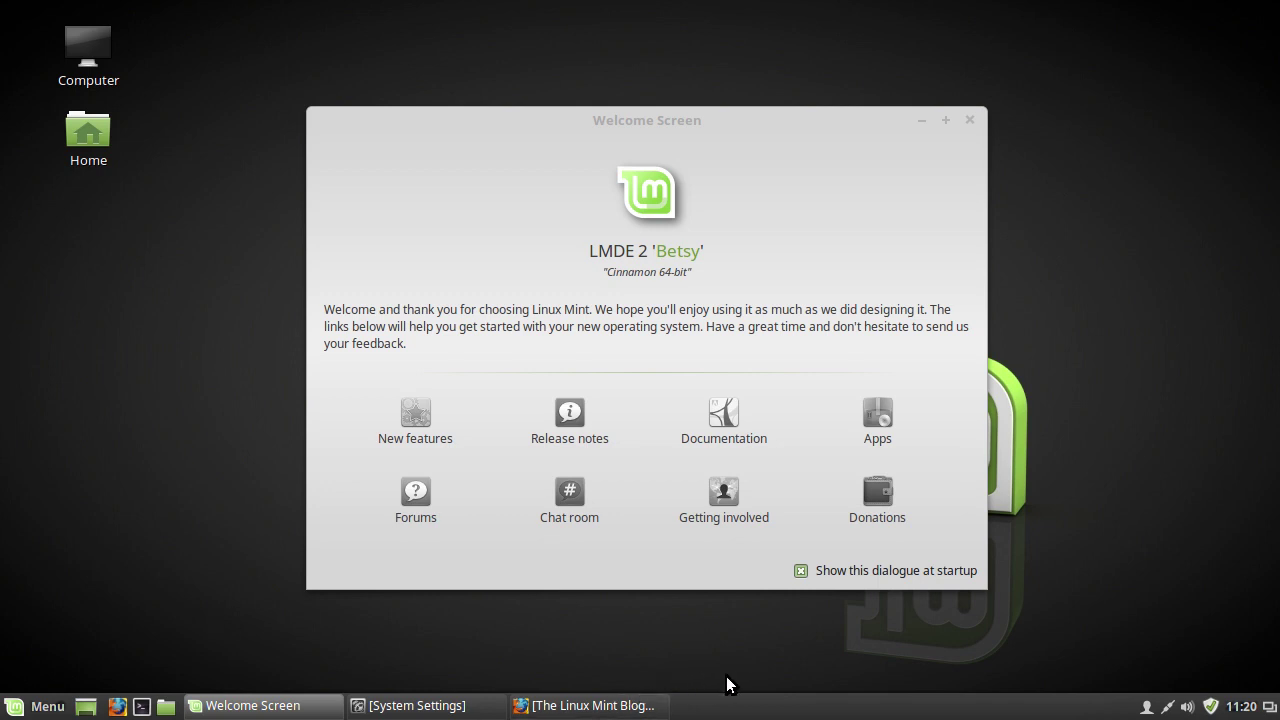
# View the LMDE 2 new features page from the Welcome Screen and minimise the browser
pyautogui.click(594, 124)
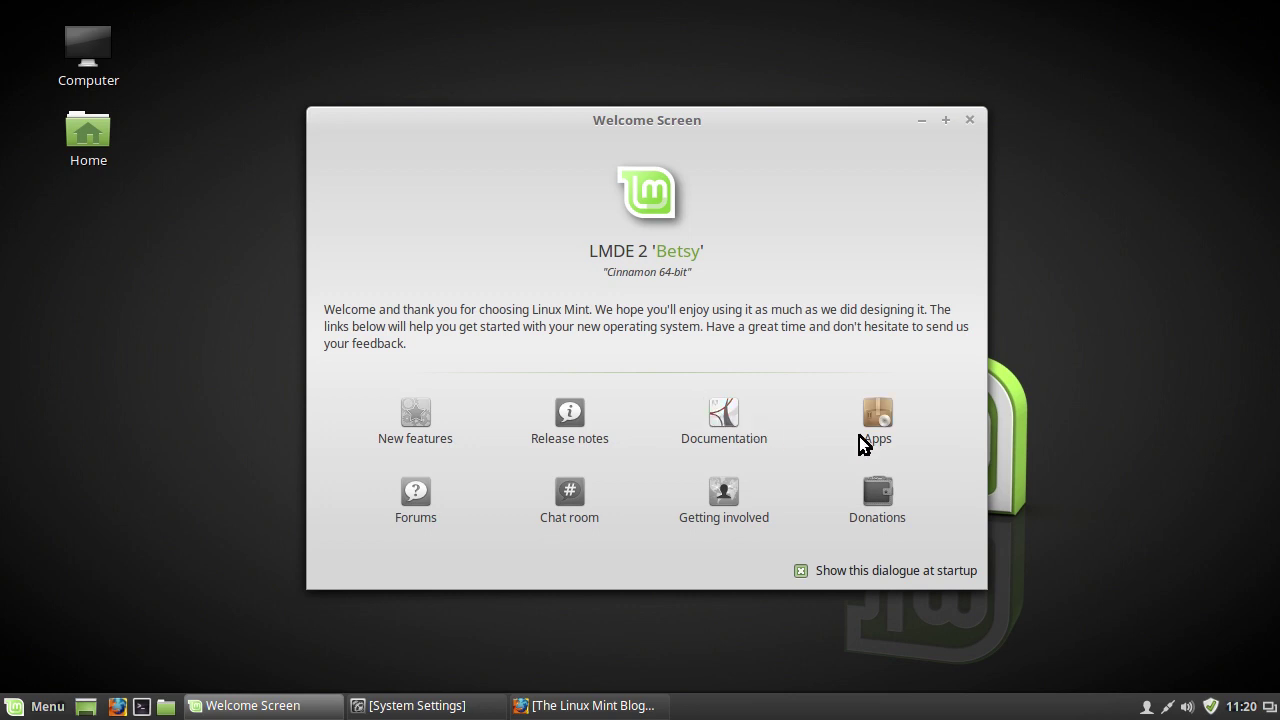
pyautogui.click(423, 432)
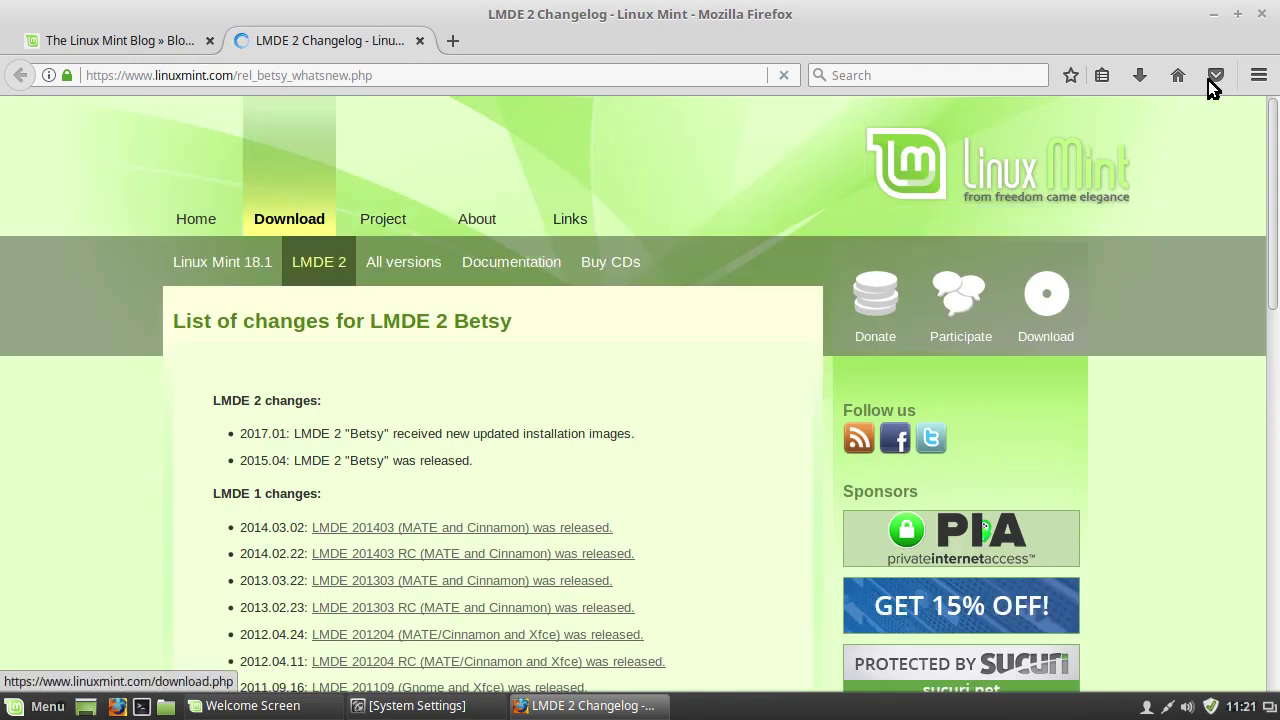
pyautogui.moveTo(1268, 137); pyautogui.dragTo(1232, 119)
pyautogui.click(1213, 14)
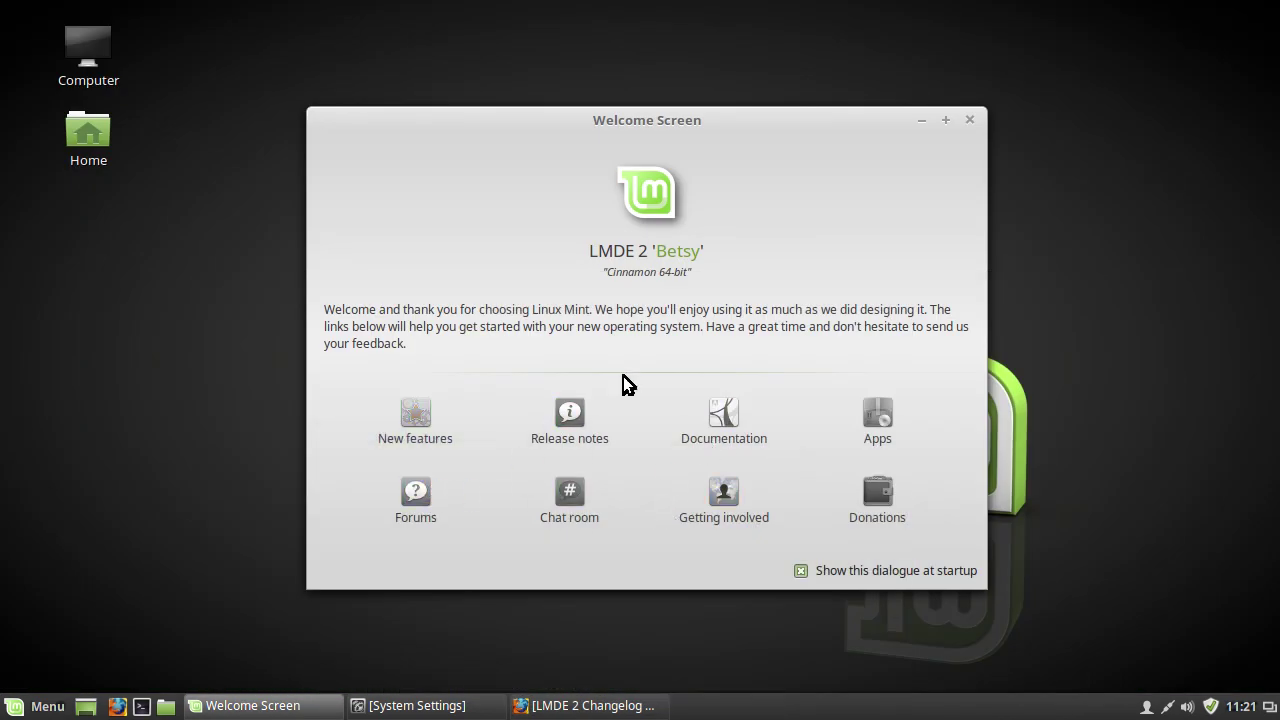
# Launch the Software Manager from the Welcome Screen's Apps entry, authenticating with the account password
pyautogui.click(886, 420)
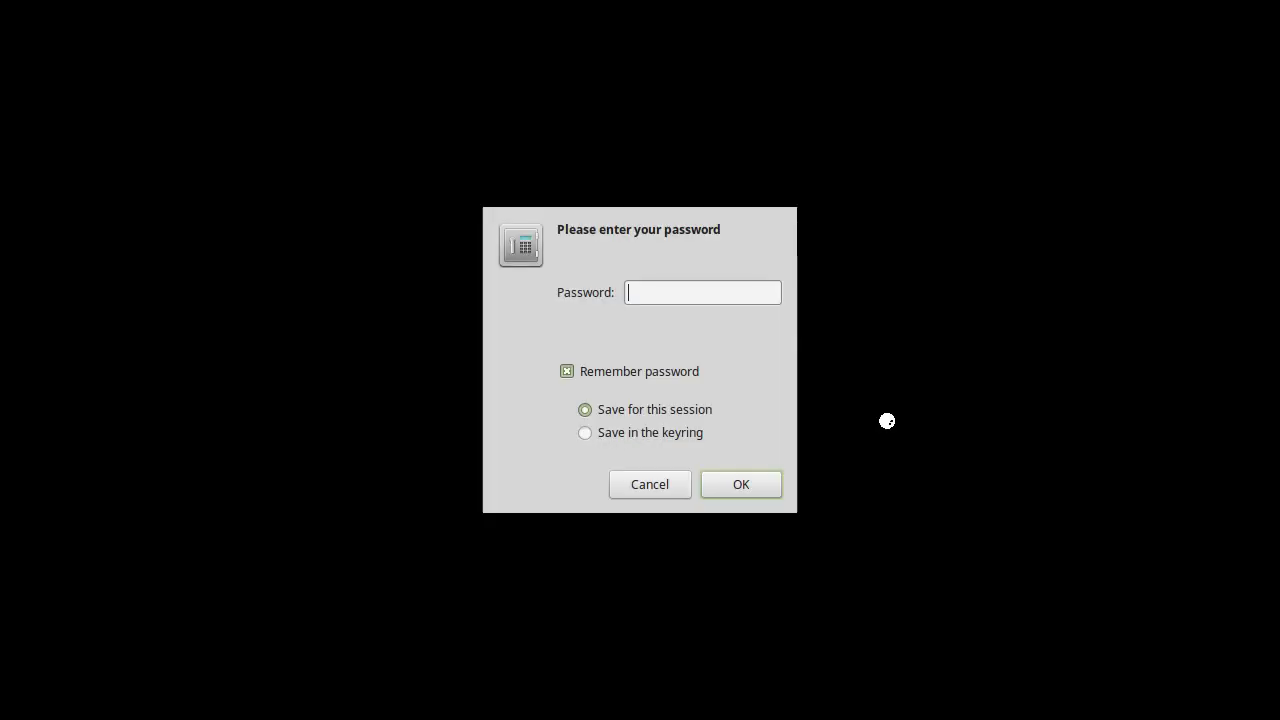
pyautogui.write('••')
pyautogui.press('Return')
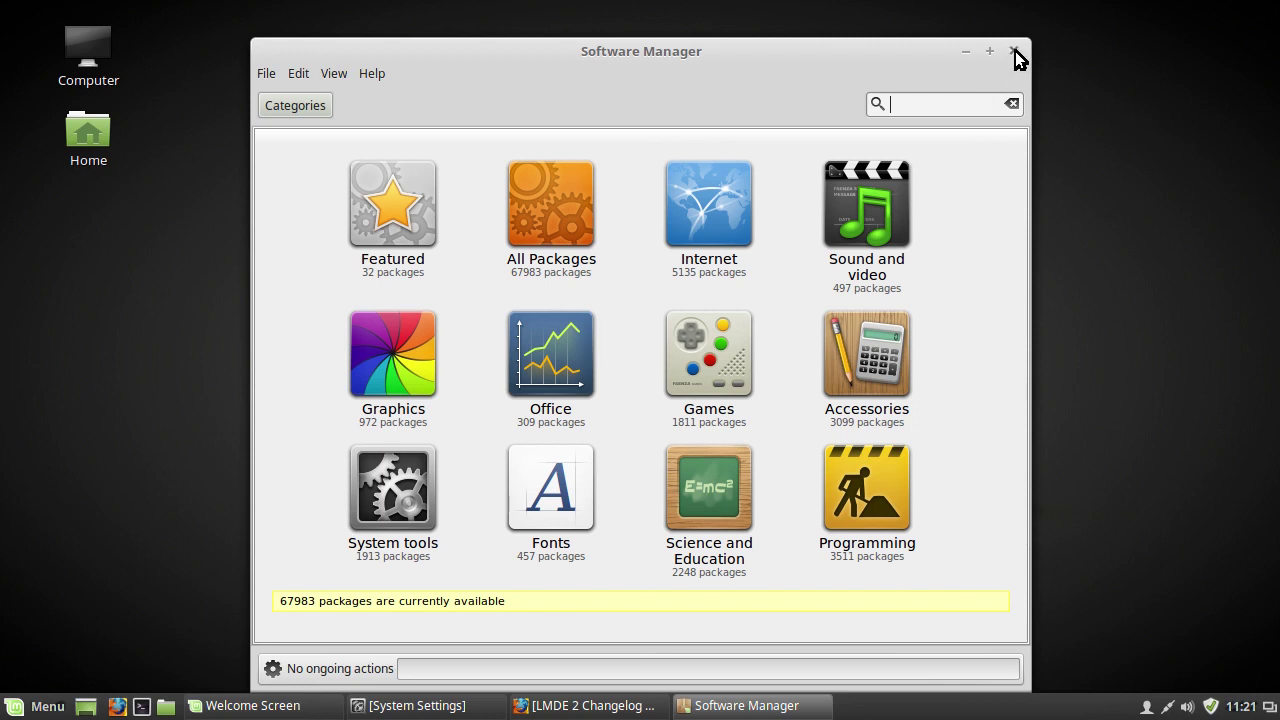
# Browse the Internet category in the Software Manager, and close the Software Manager
pyautogui.click(717, 211)
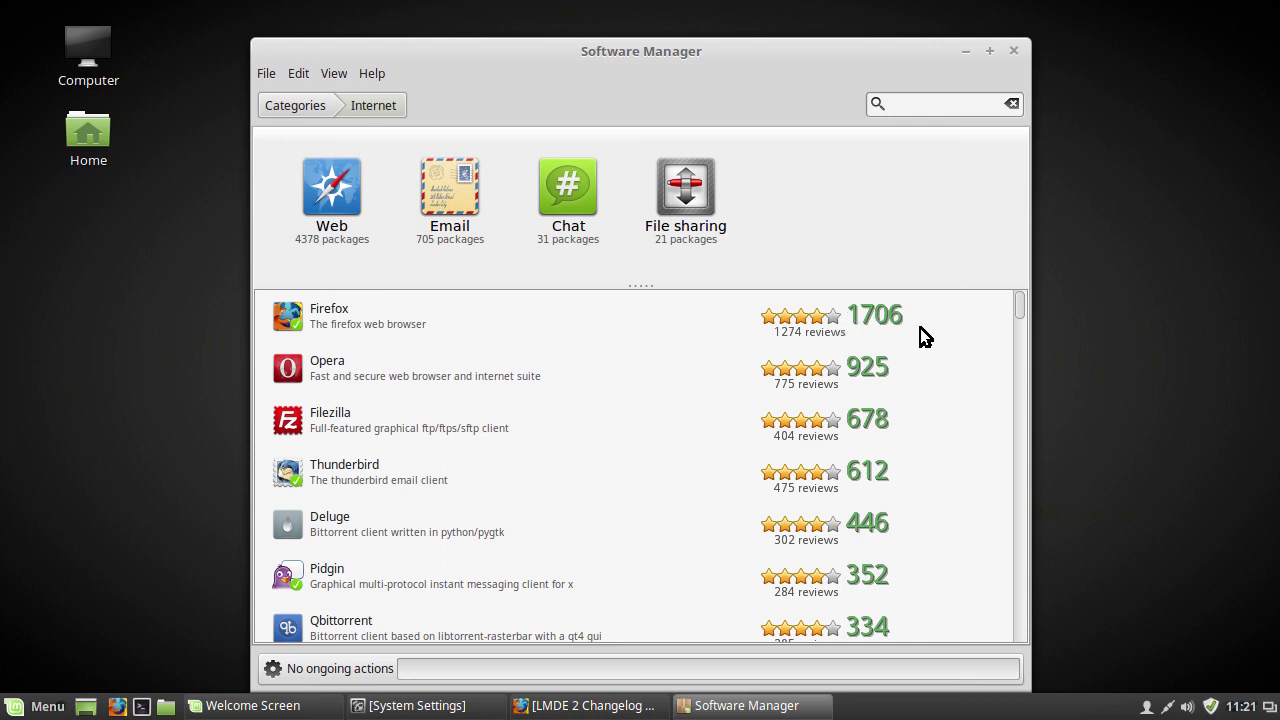
pyautogui.click(314, 108)
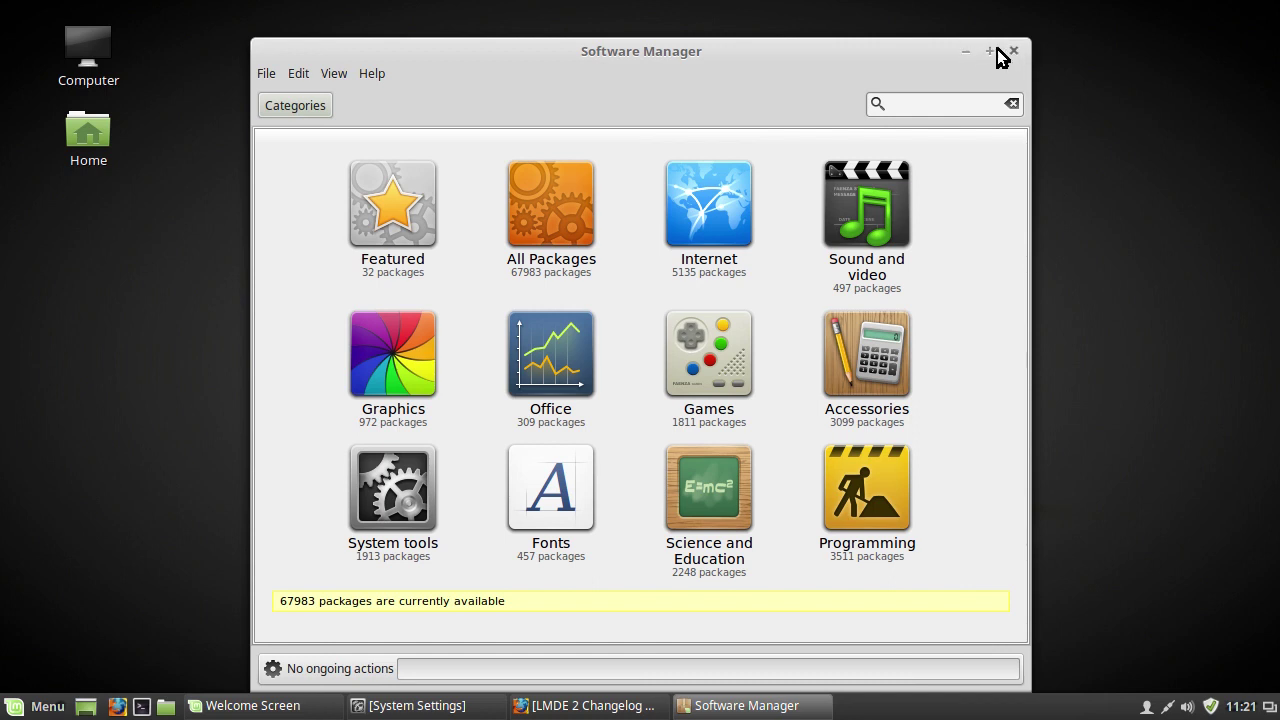
pyautogui.click(726, 207)
pyautogui.moveTo(1012, 298); pyautogui.dragTo(1025, 268)
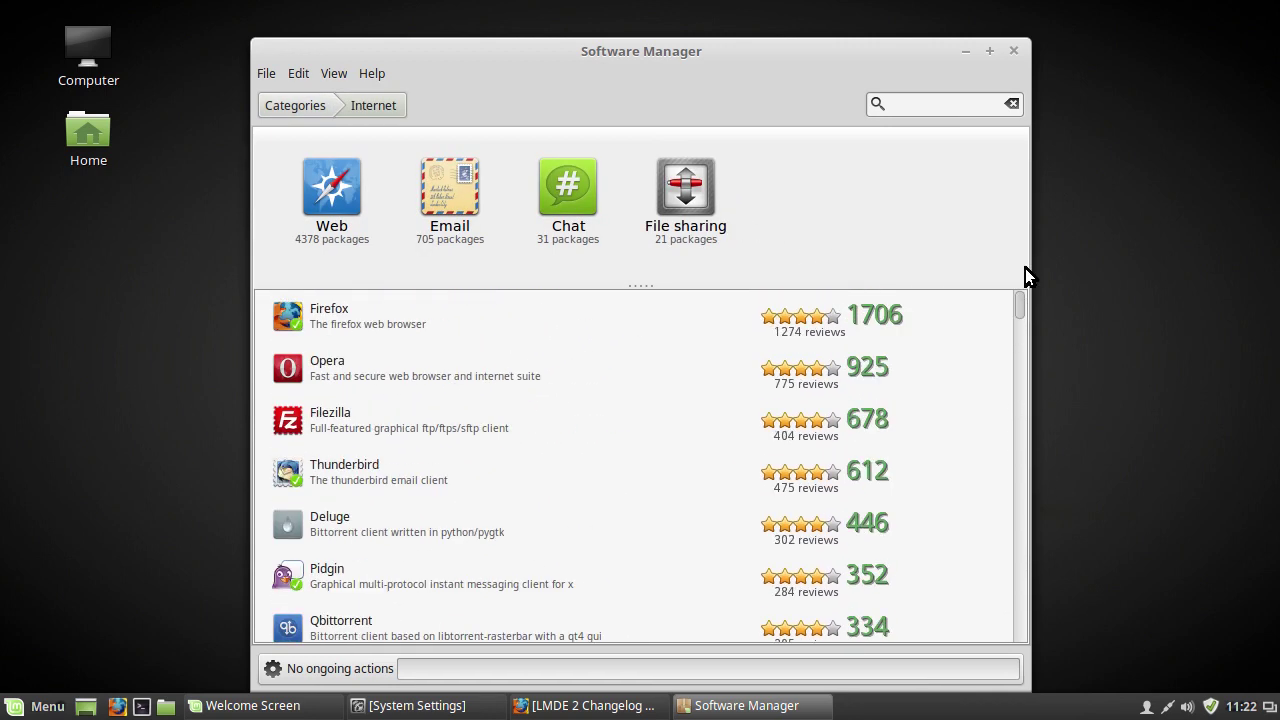
pyautogui.click(1014, 48)
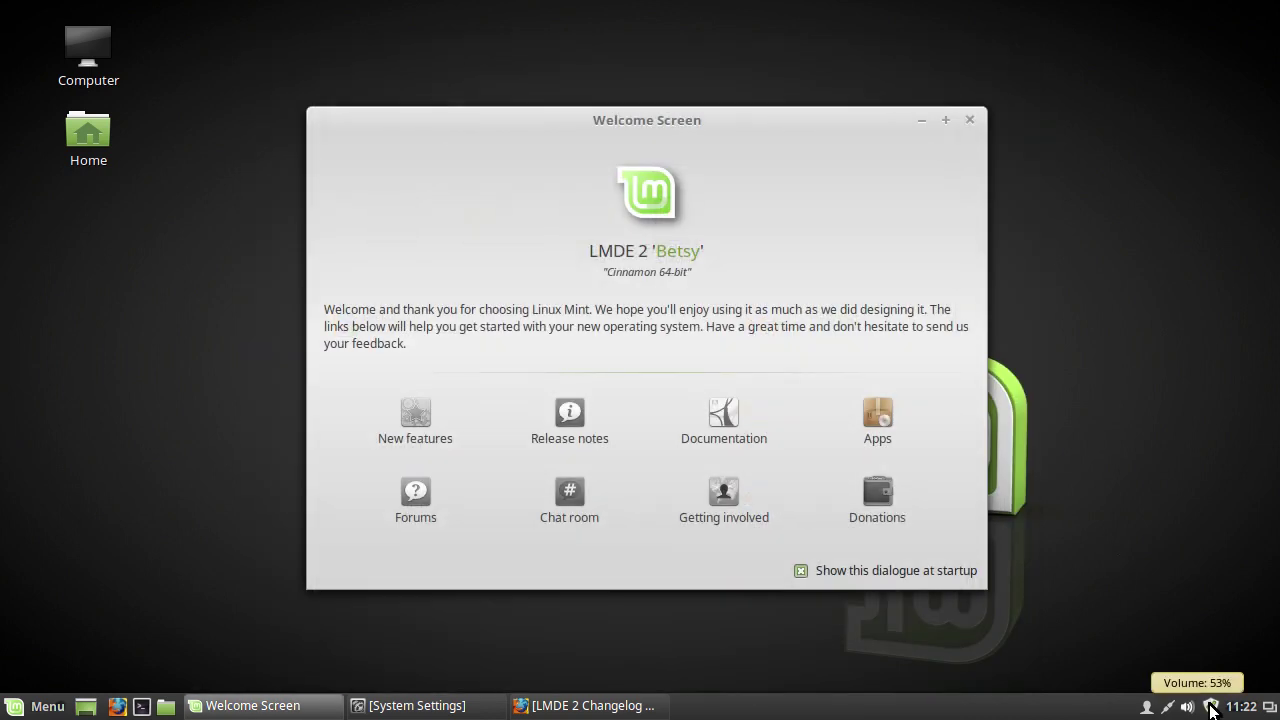
# Confirm the "Always update everything" update policy in the Update Manager and close the Update Manager
pyautogui.click(1211, 707)
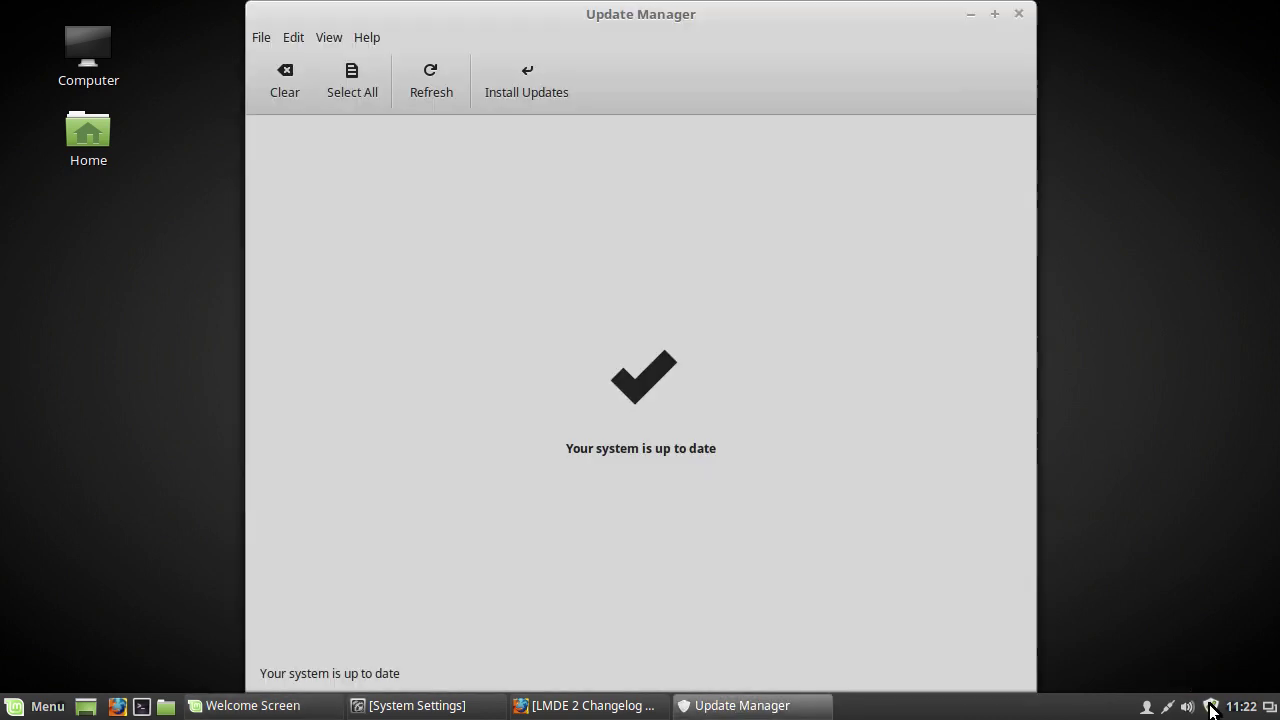
pyautogui.click(292, 37)
pyautogui.click(329, 117)
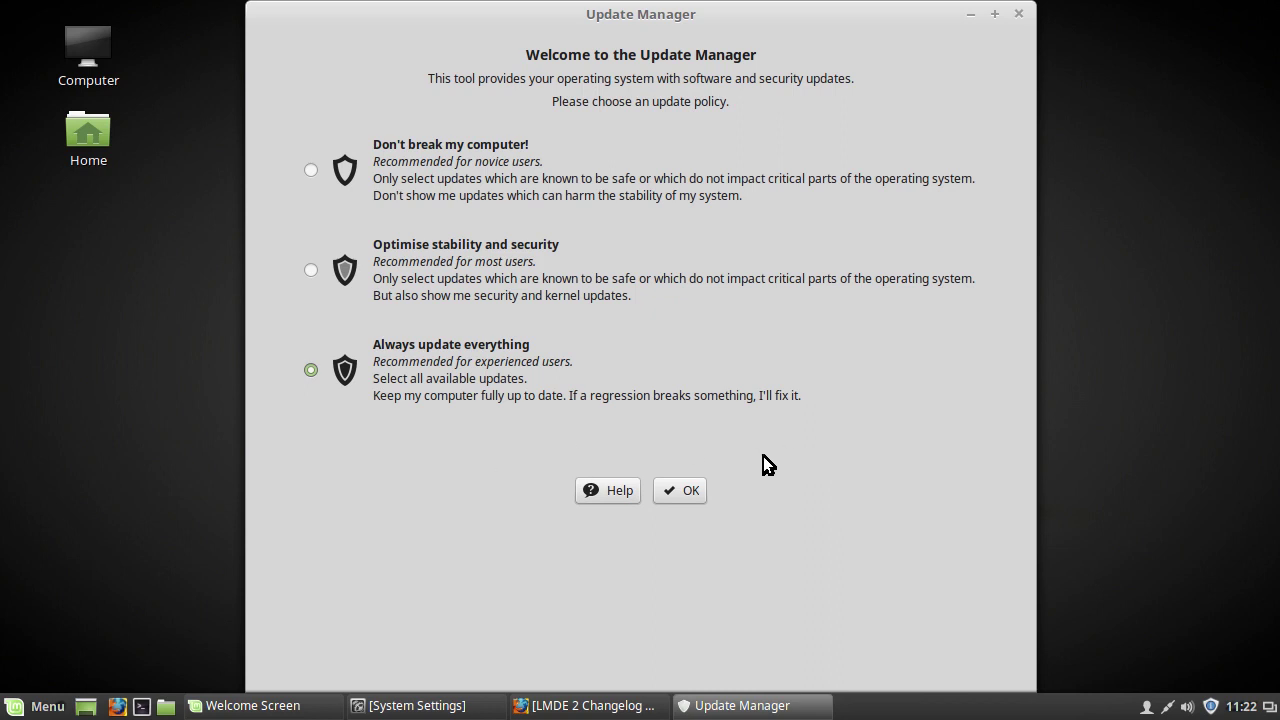
pyautogui.click(687, 488)
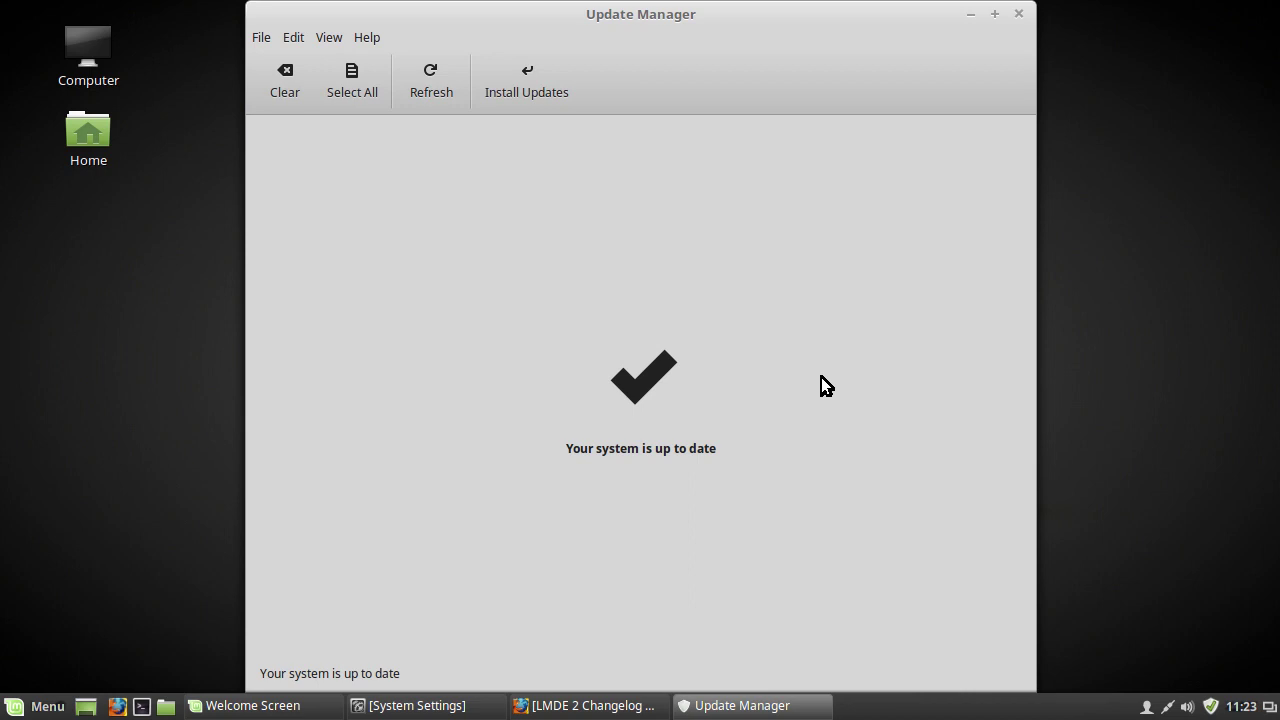
pyautogui.click(1019, 15)
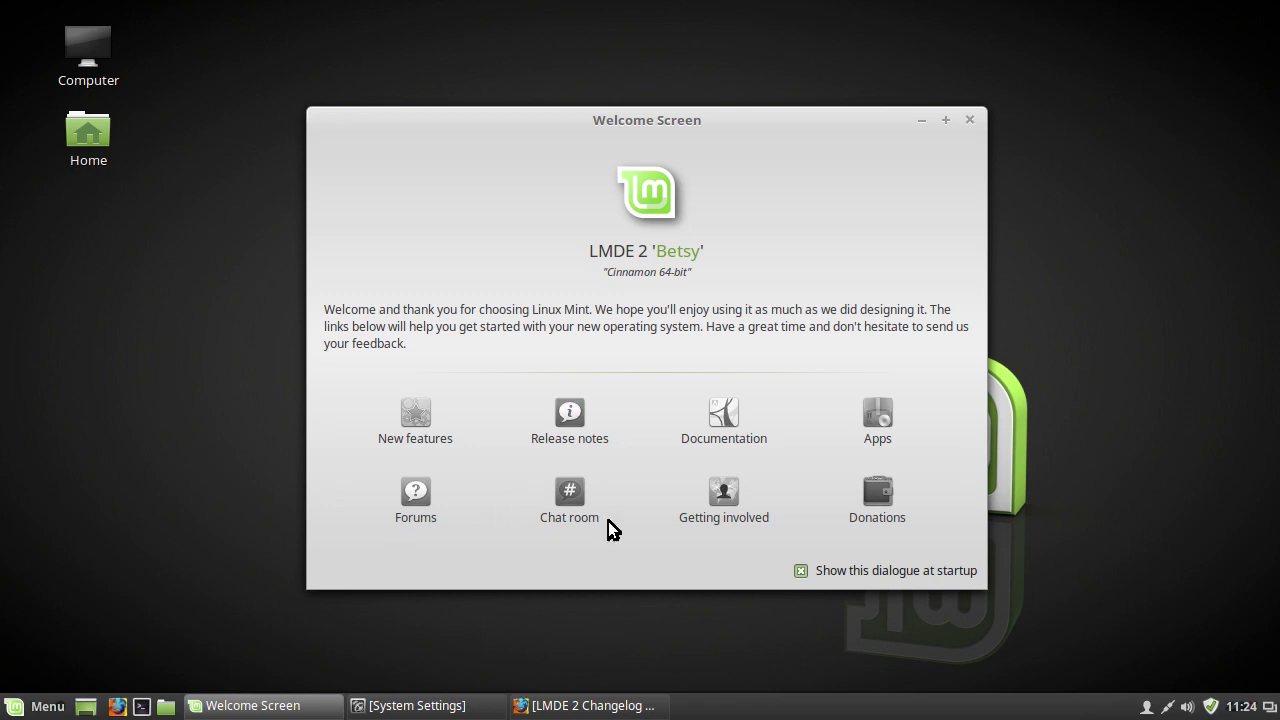
# Open the Linux Mint chat room in HexChat from the Welcome Screen, and quit HexChat
pyautogui.click(563, 500)
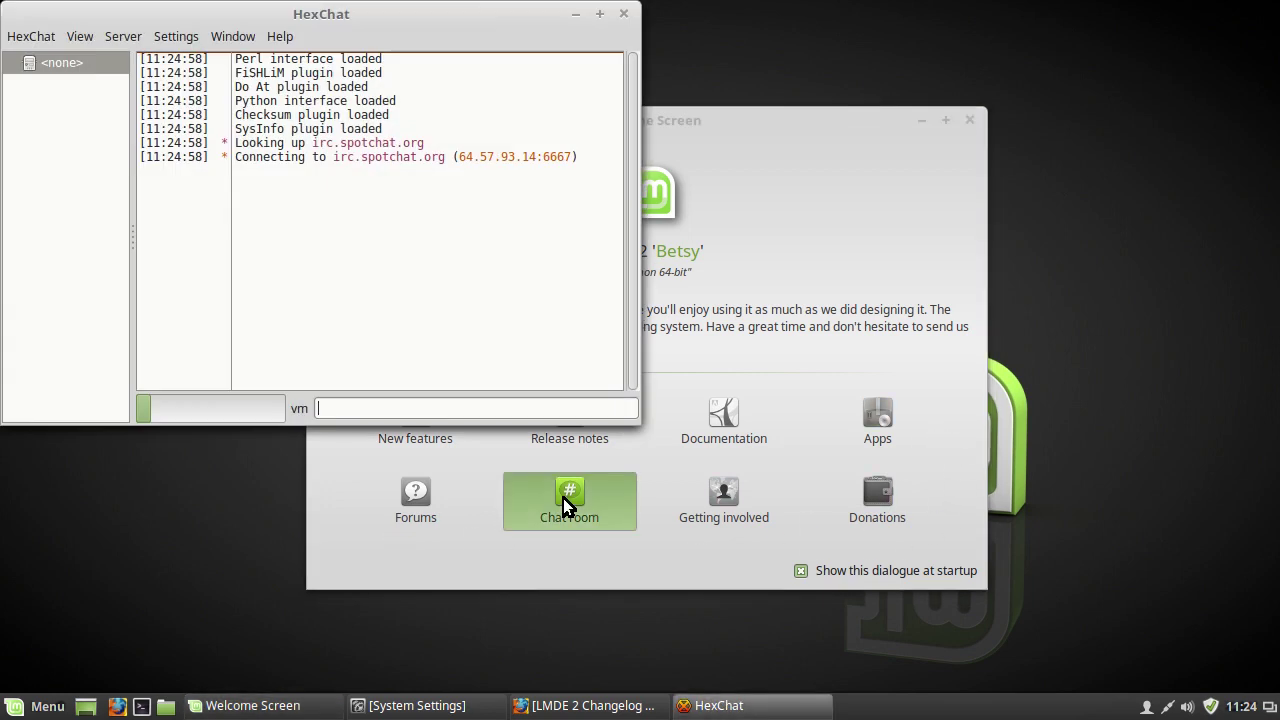
pyautogui.click(622, 15)
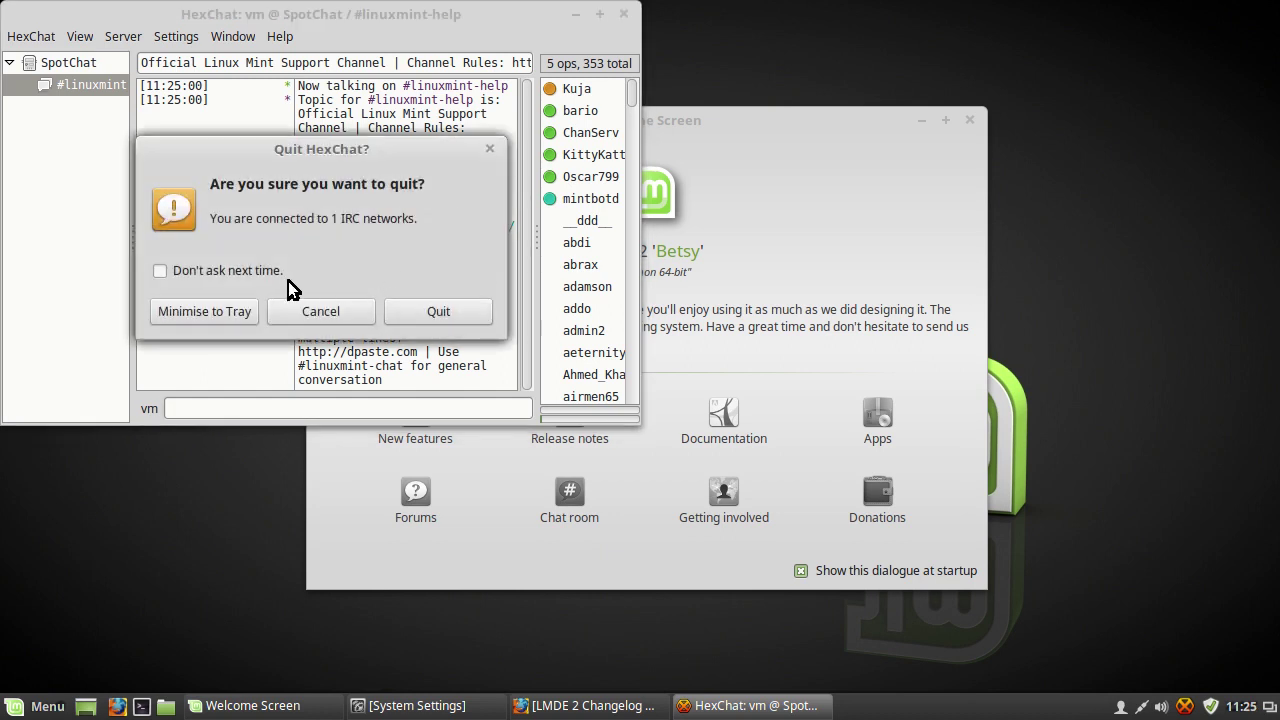
pyautogui.click(441, 313)
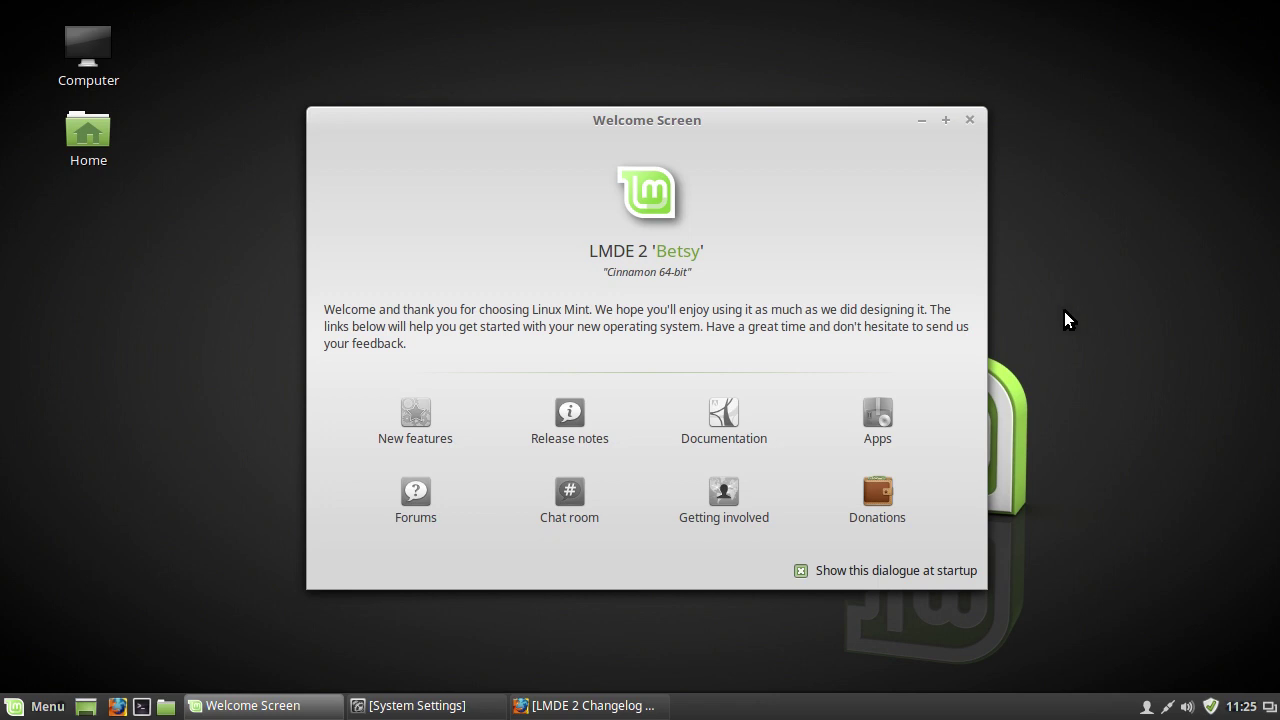
# Open the English Cinnamon user guide PDF from the documentation page, skim to page 8, close its tab, and minimise the browser
pyautogui.click(1094, 480)
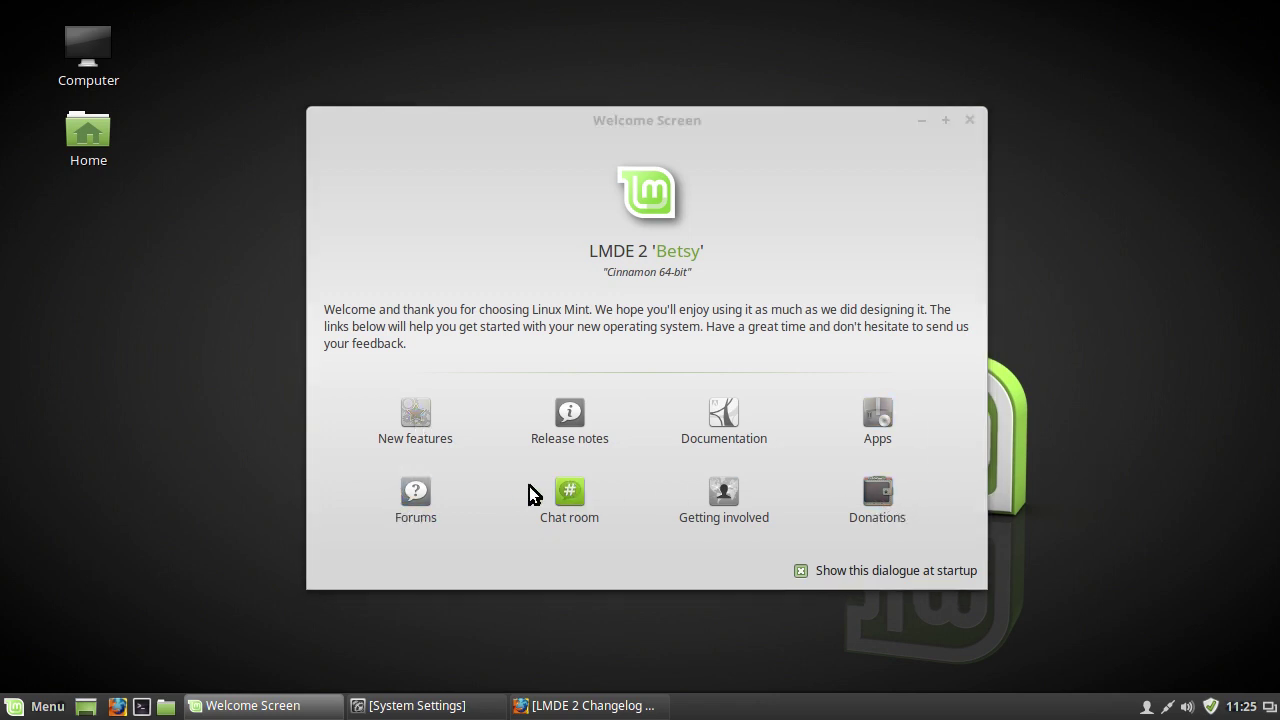
pyautogui.click(723, 425)
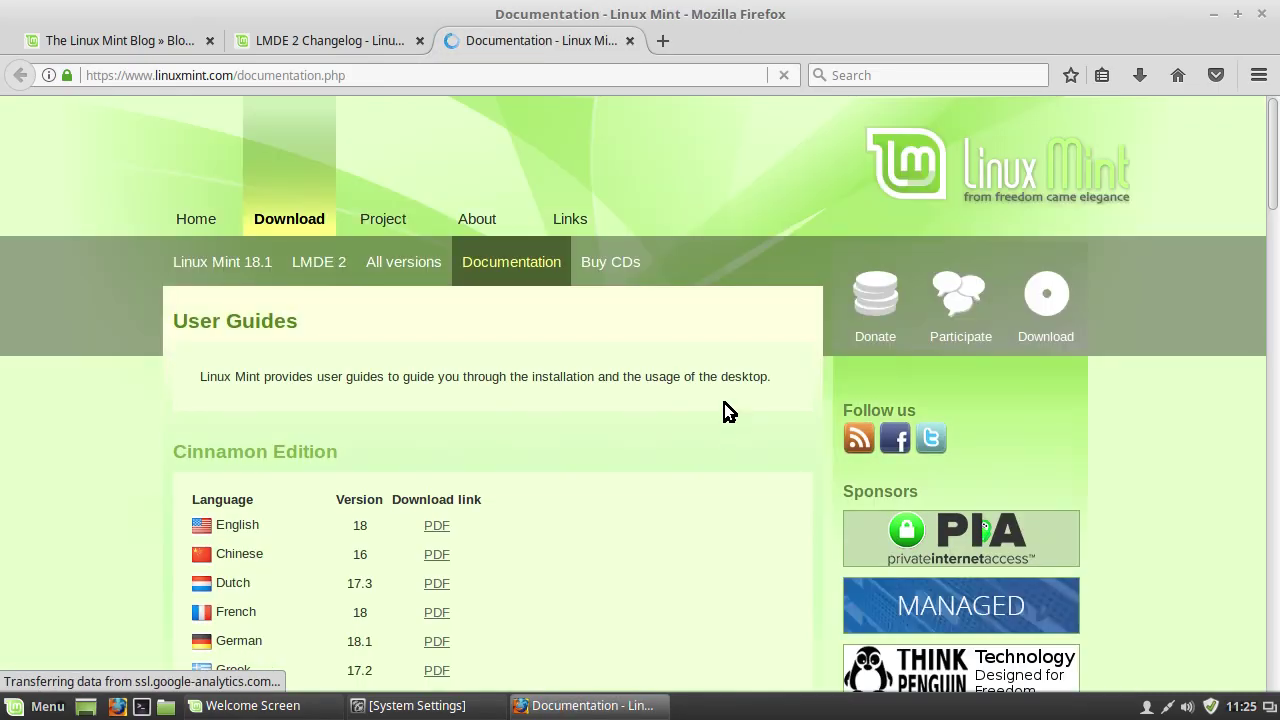
pyautogui.click(437, 528)
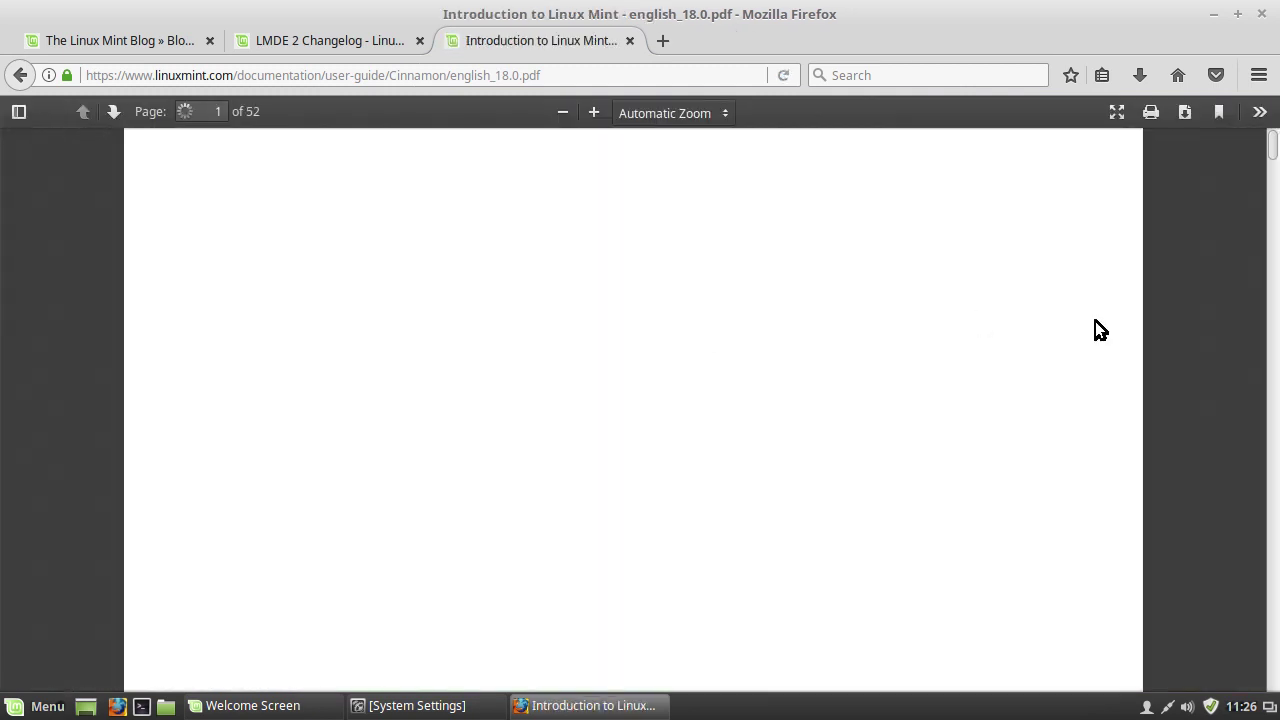
pyautogui.moveTo(1273, 152); pyautogui.dragTo(1248, 222)
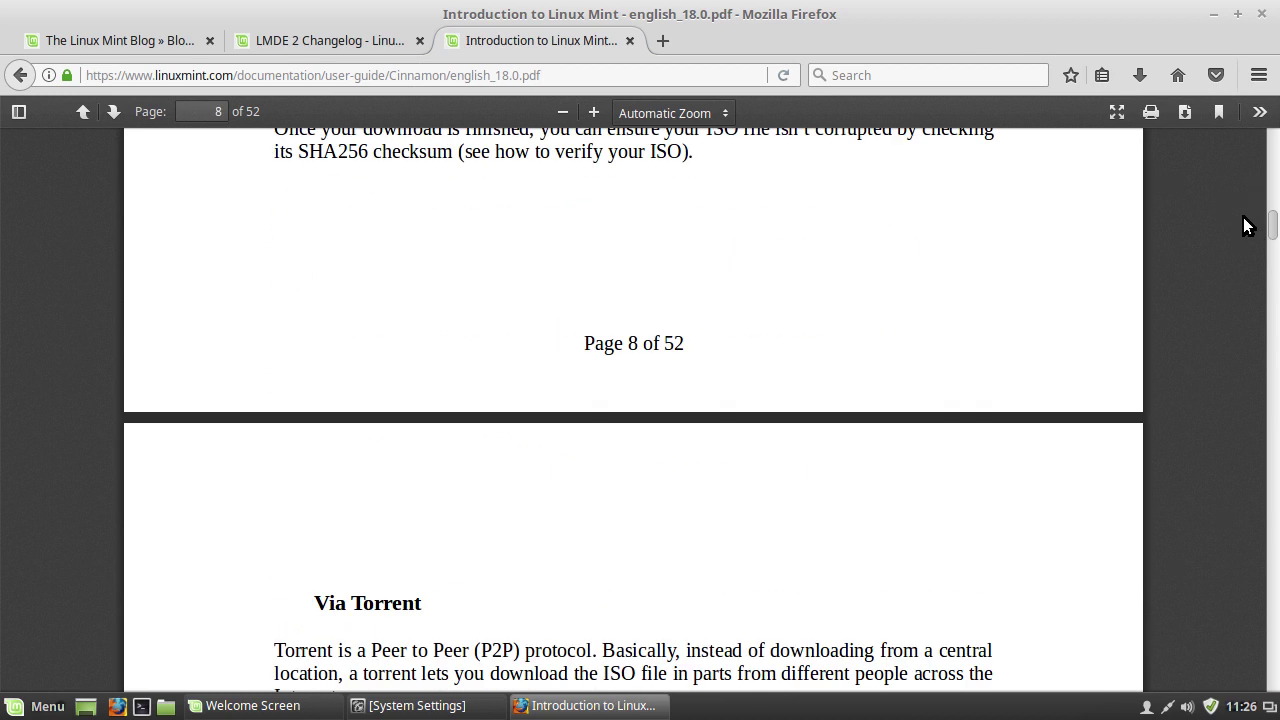
pyautogui.click(630, 41)
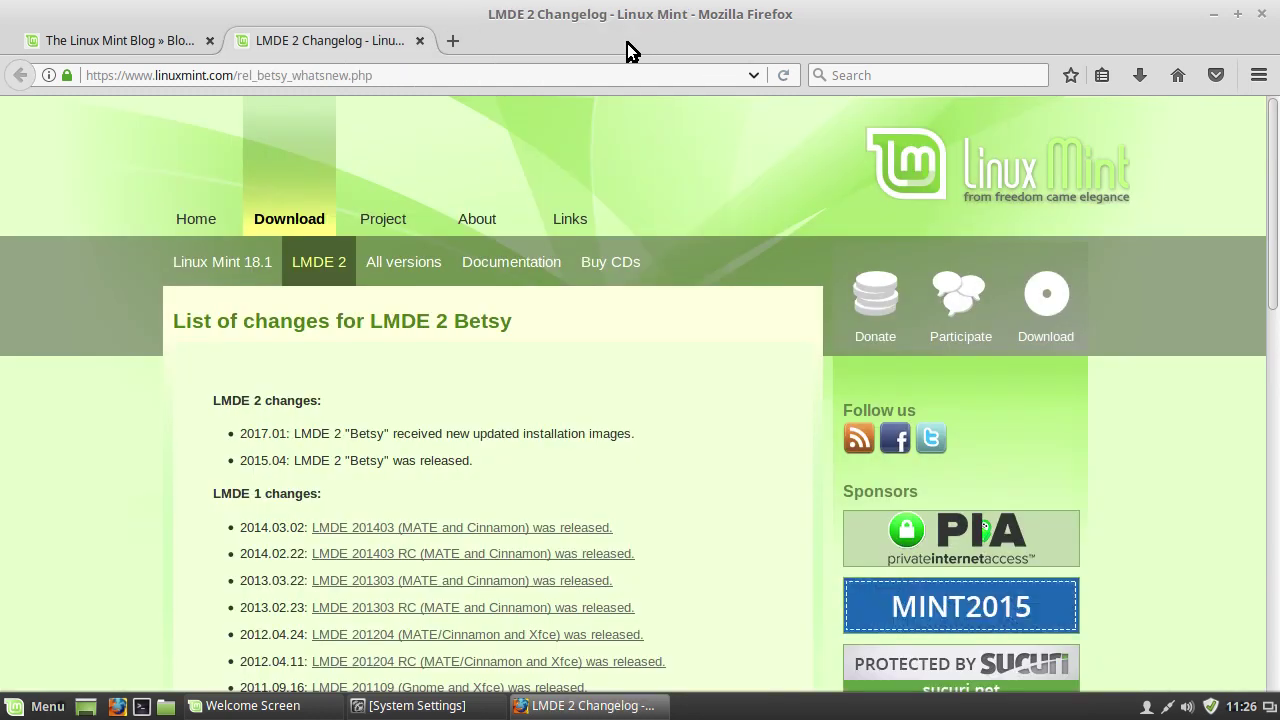
pyautogui.click(114, 48)
pyautogui.click(1213, 14)
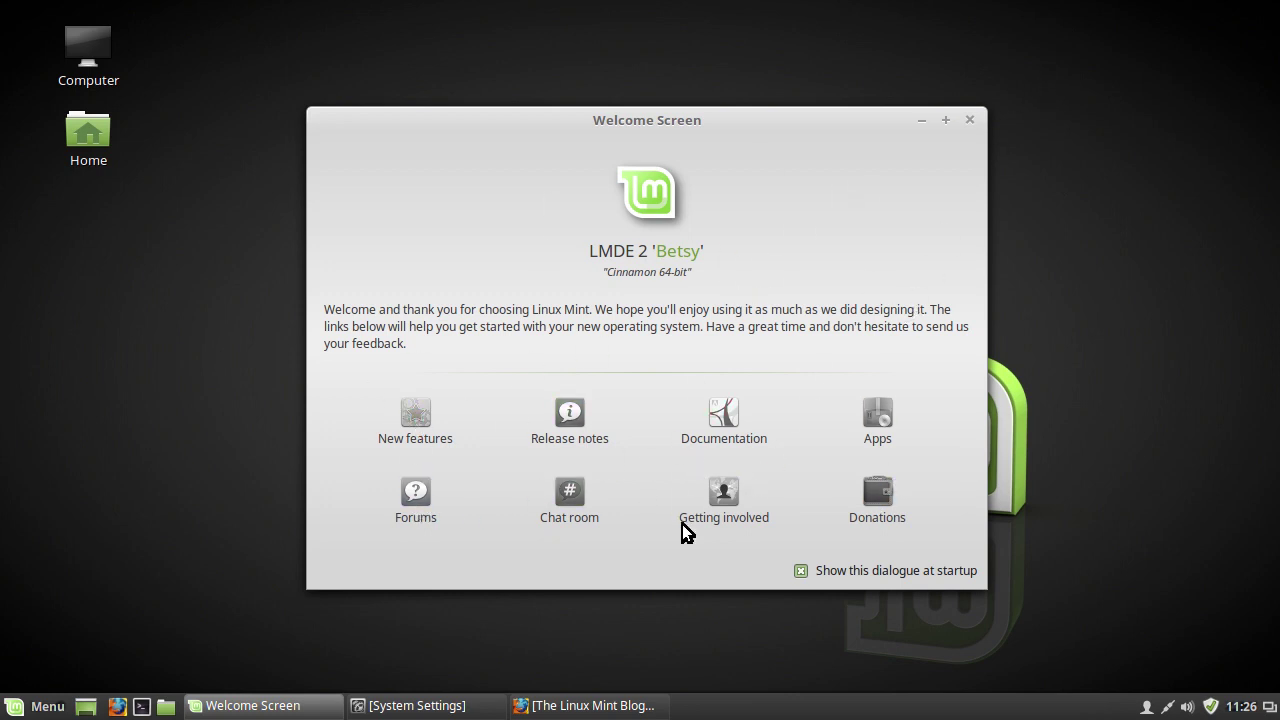
# Close the browser with both of its tabs, and close the Welcome Screen
pyautogui.click(612, 702)
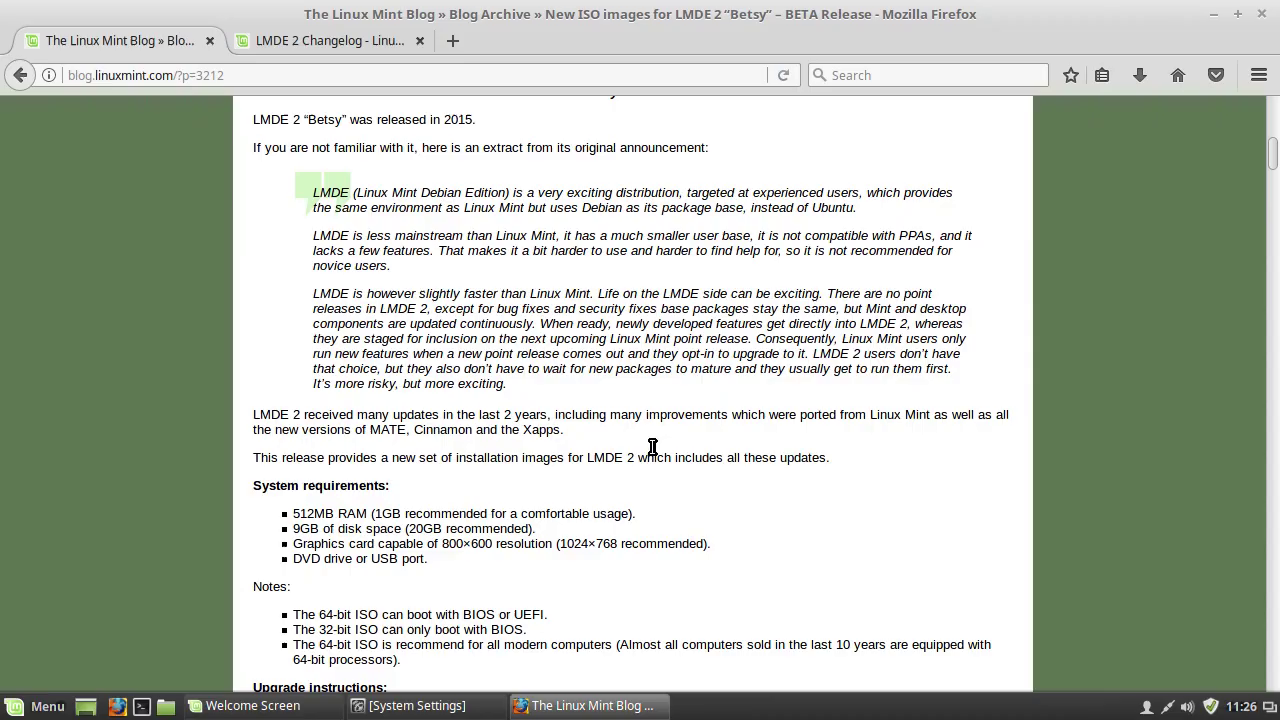
pyautogui.click(1261, 13)
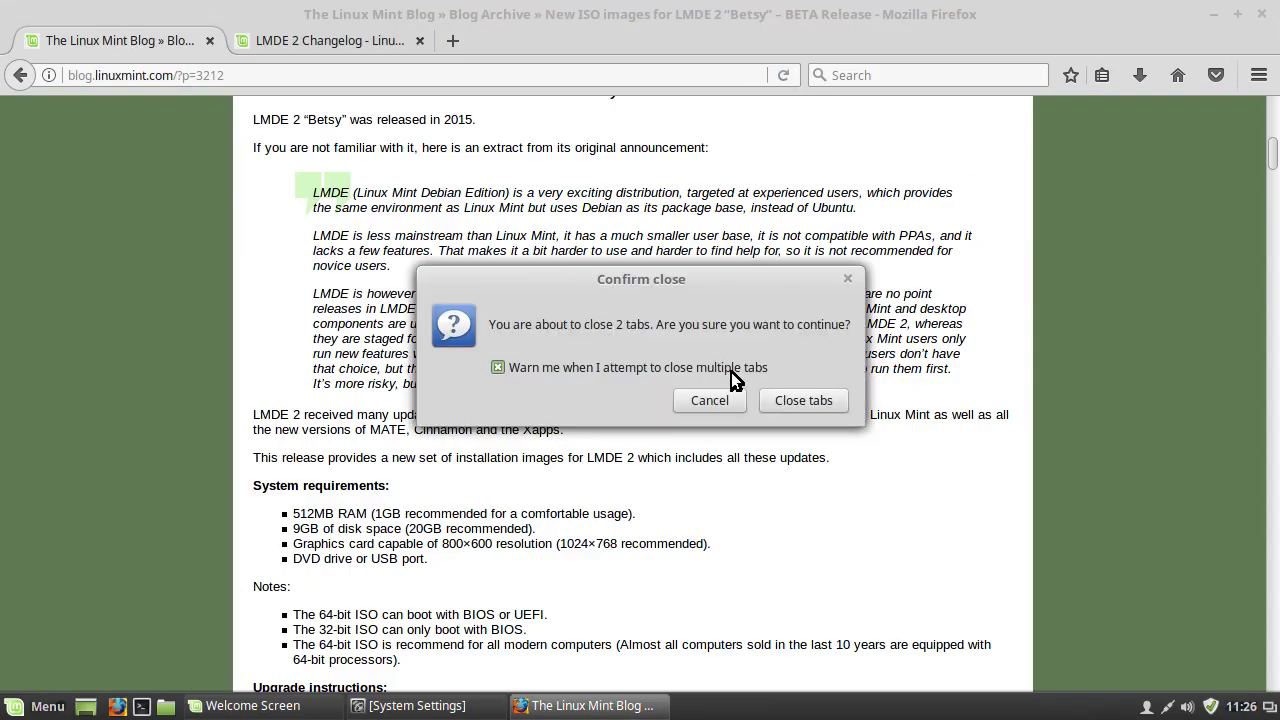
pyautogui.click(815, 400)
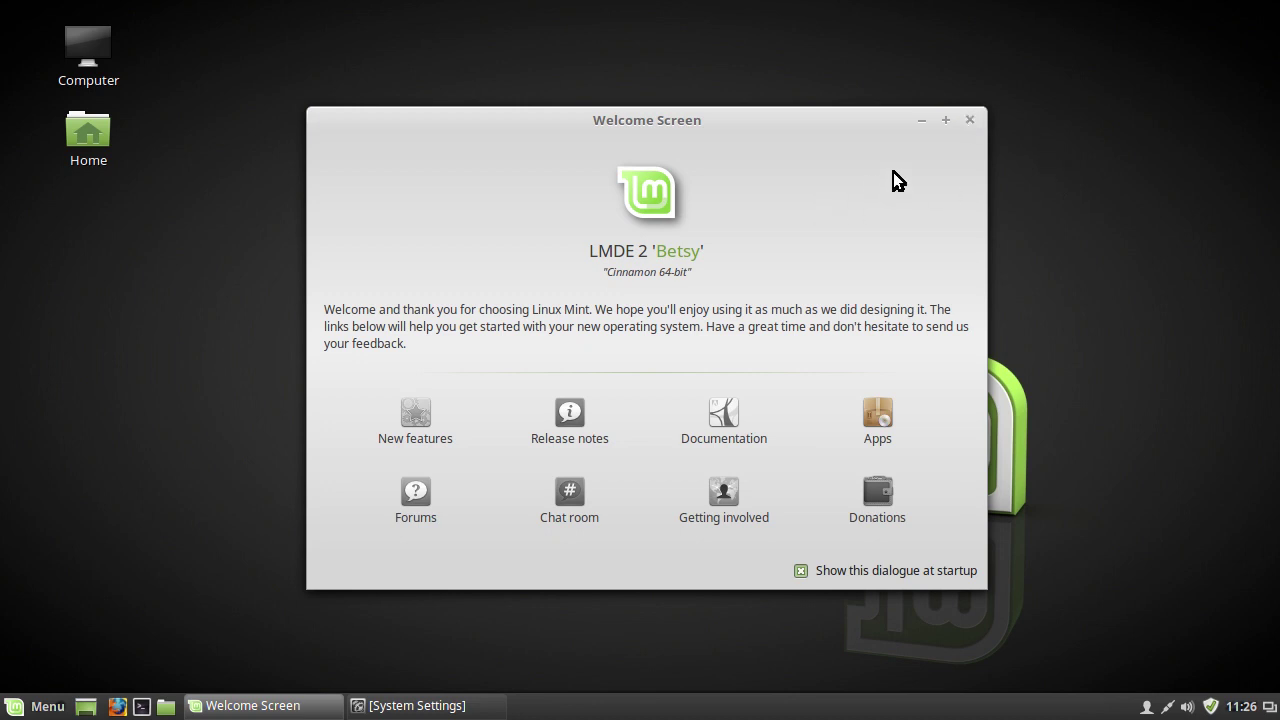
pyautogui.click(971, 119)
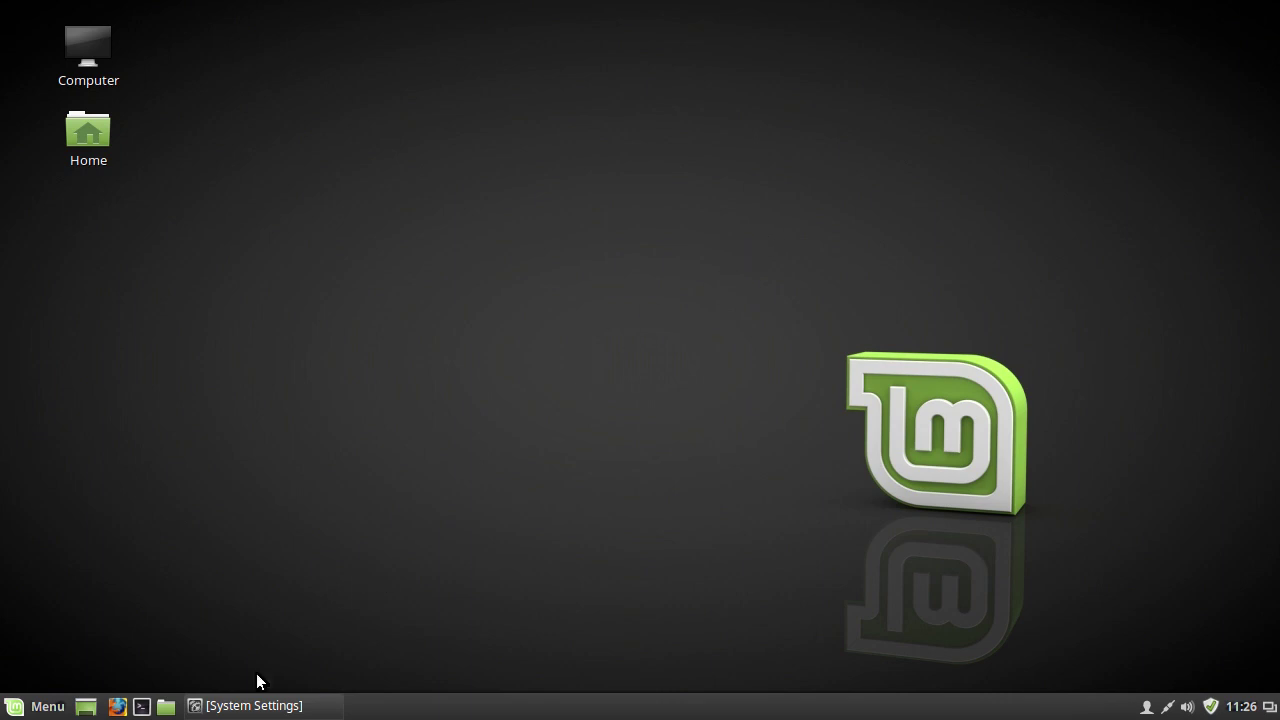
# Look through the categories in System Settings and close its window
pyautogui.click(289, 704)
pyautogui.moveTo(1034, 160); pyautogui.dragTo(1083, 123)
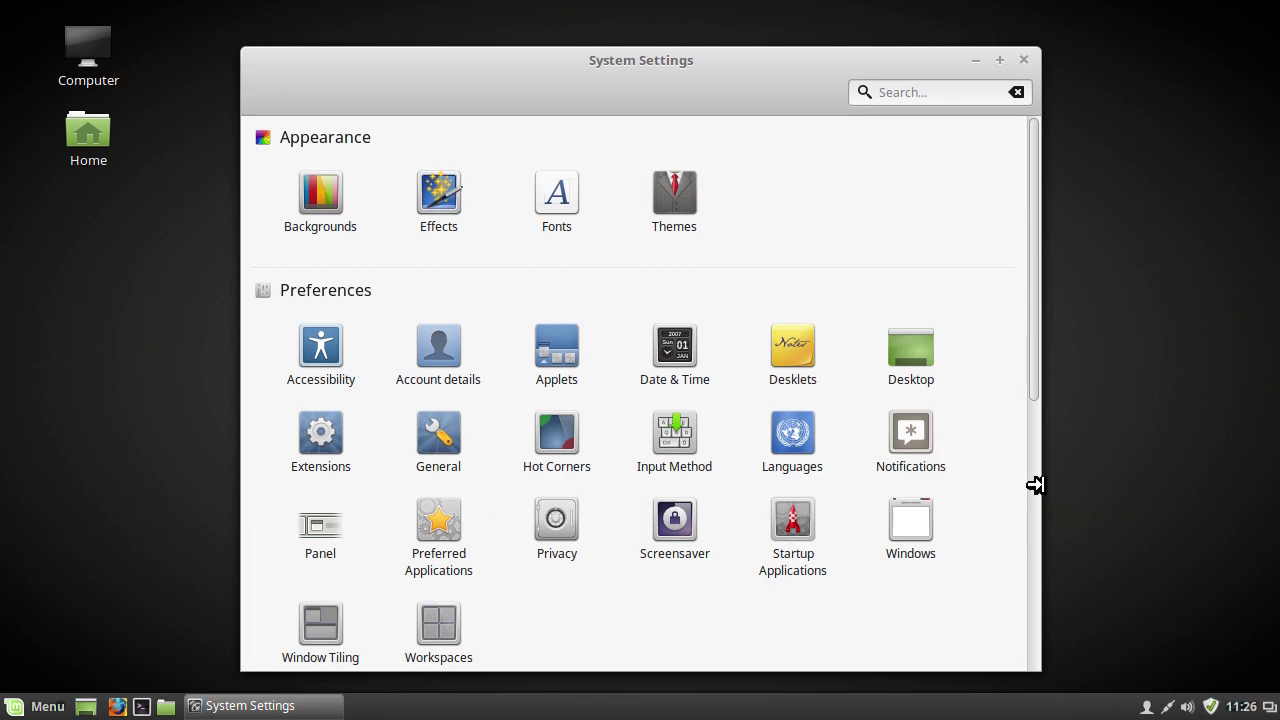
pyautogui.click(1024, 61)
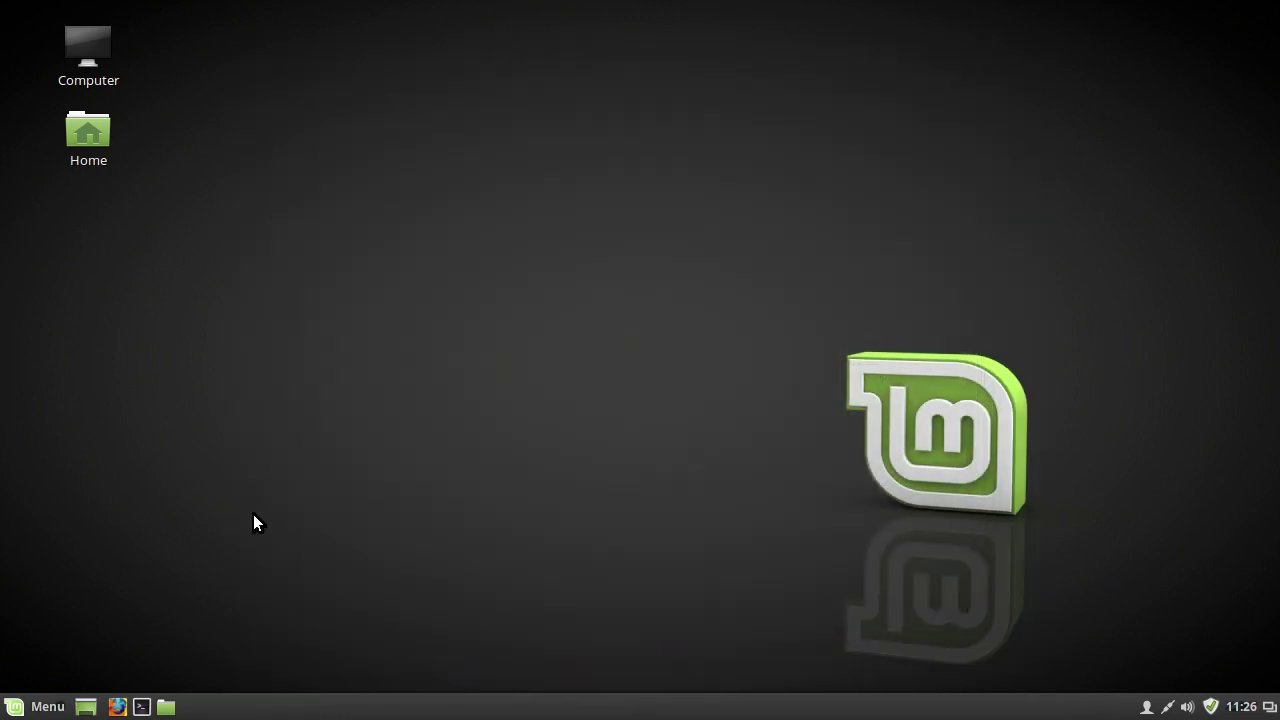
# Show the list of all applications in the desktop's application launcher, and dismiss it
pyautogui.click(44, 707)
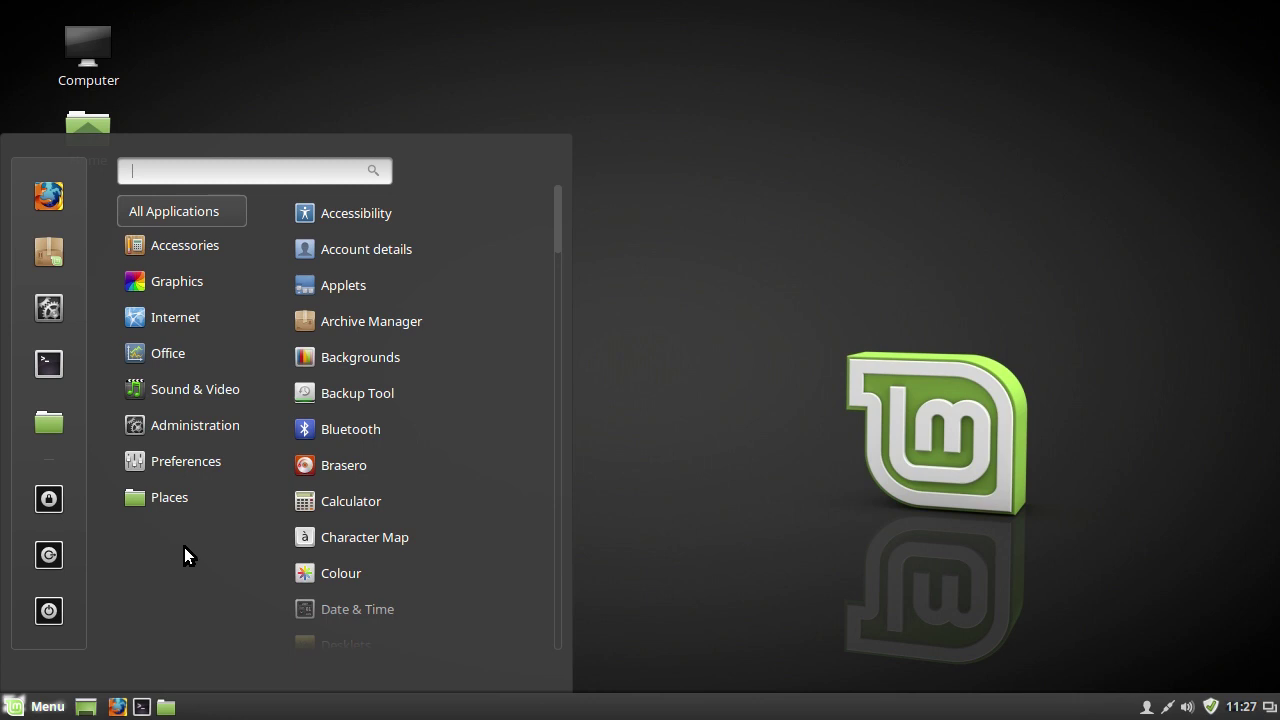
pyautogui.click(801, 471)
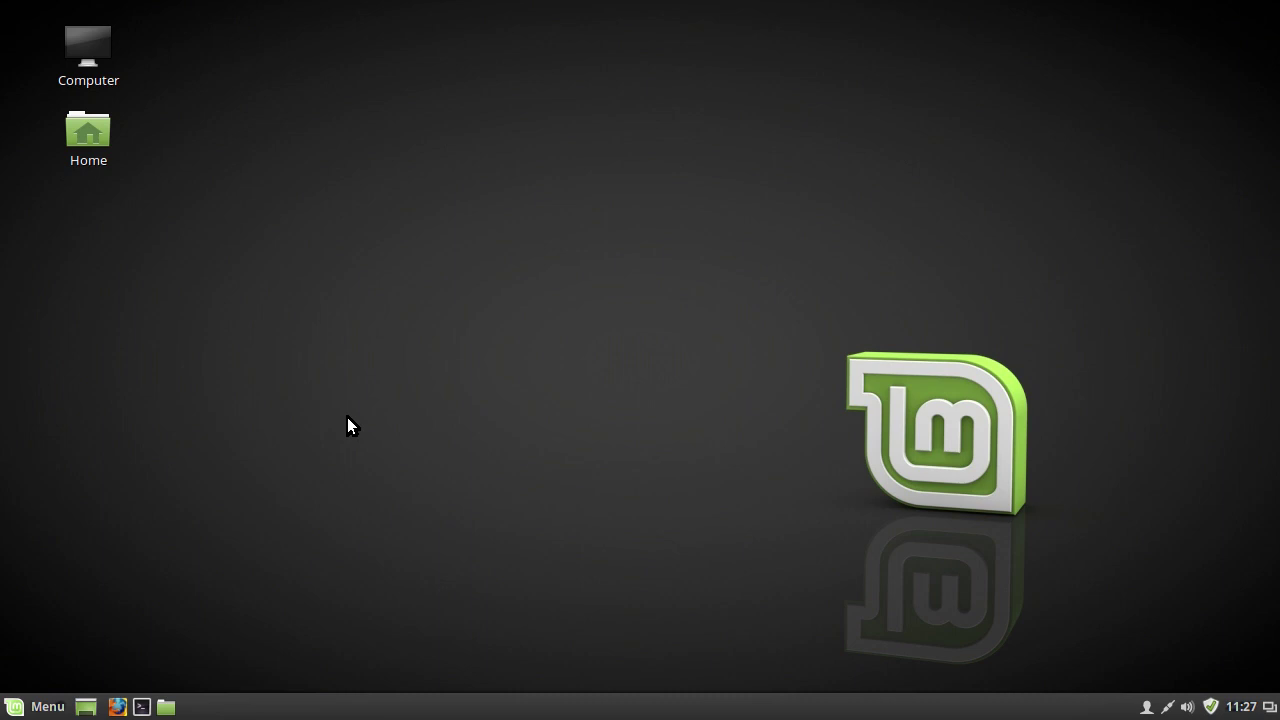
# Browse all applications and the Internet, Office and Sound & Video categories in the application launcher, and launch Media Player
pyautogui.click(45, 706)
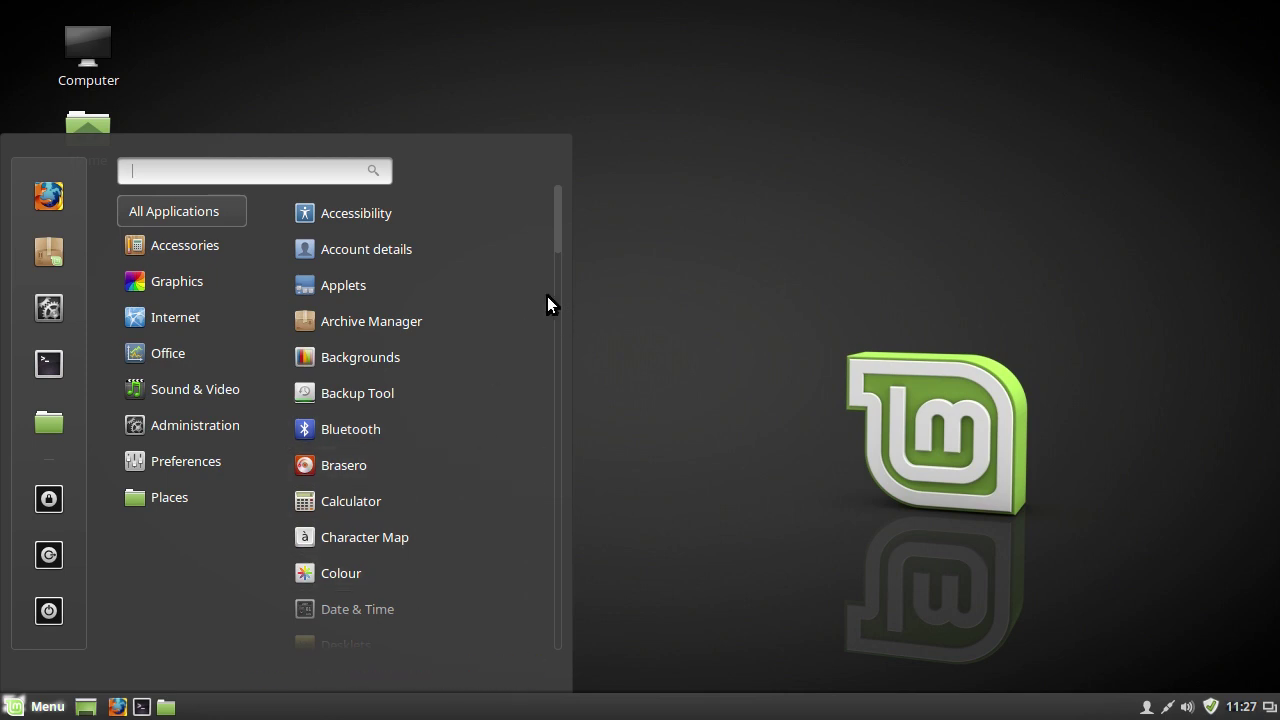
pyautogui.scroll(-1, 556, 229)
pyautogui.moveTo(563, 222); pyautogui.dragTo(549, 194)
pyautogui.moveTo(133, 325)
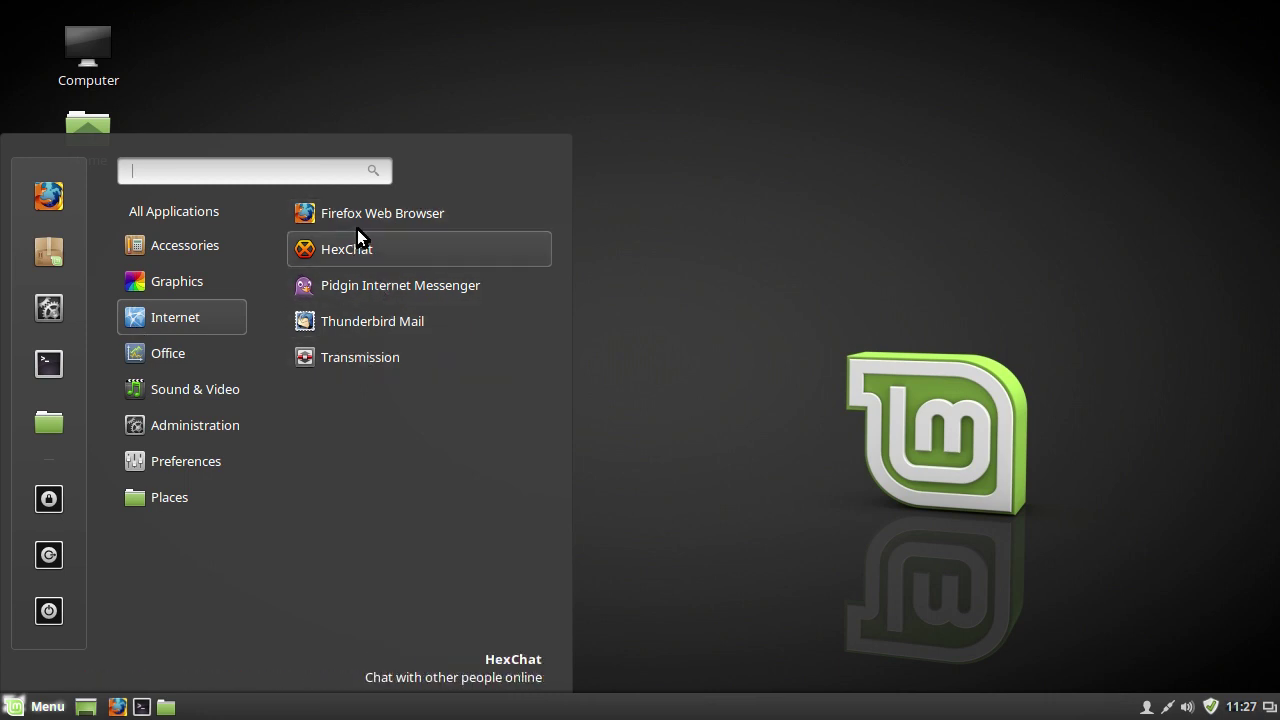
pyautogui.moveTo(179, 355)
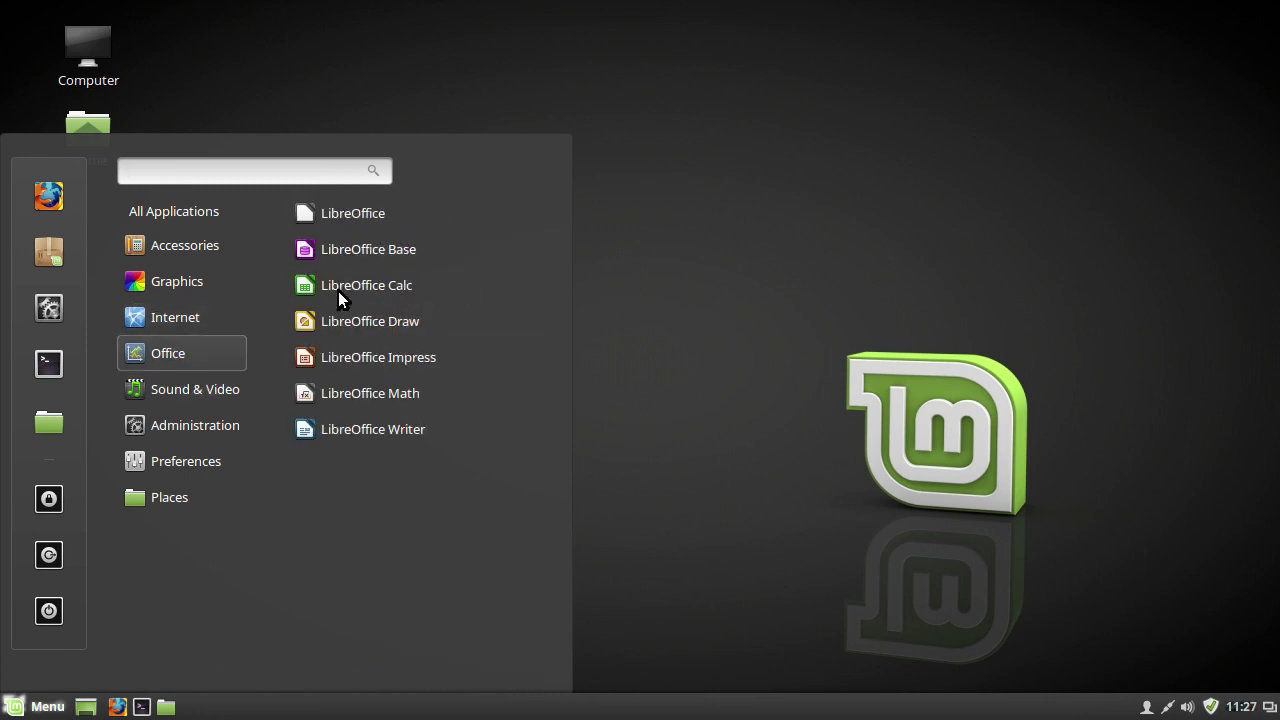
pyautogui.moveTo(188, 383)
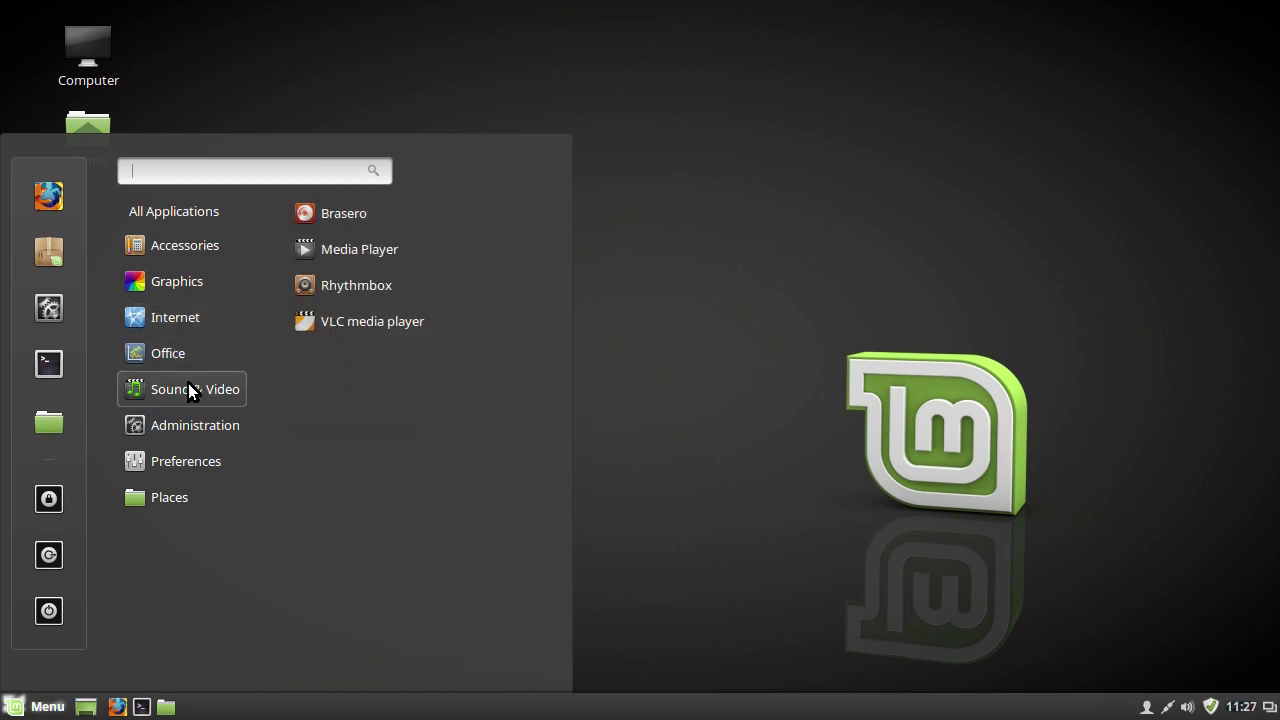
pyautogui.click(360, 249)
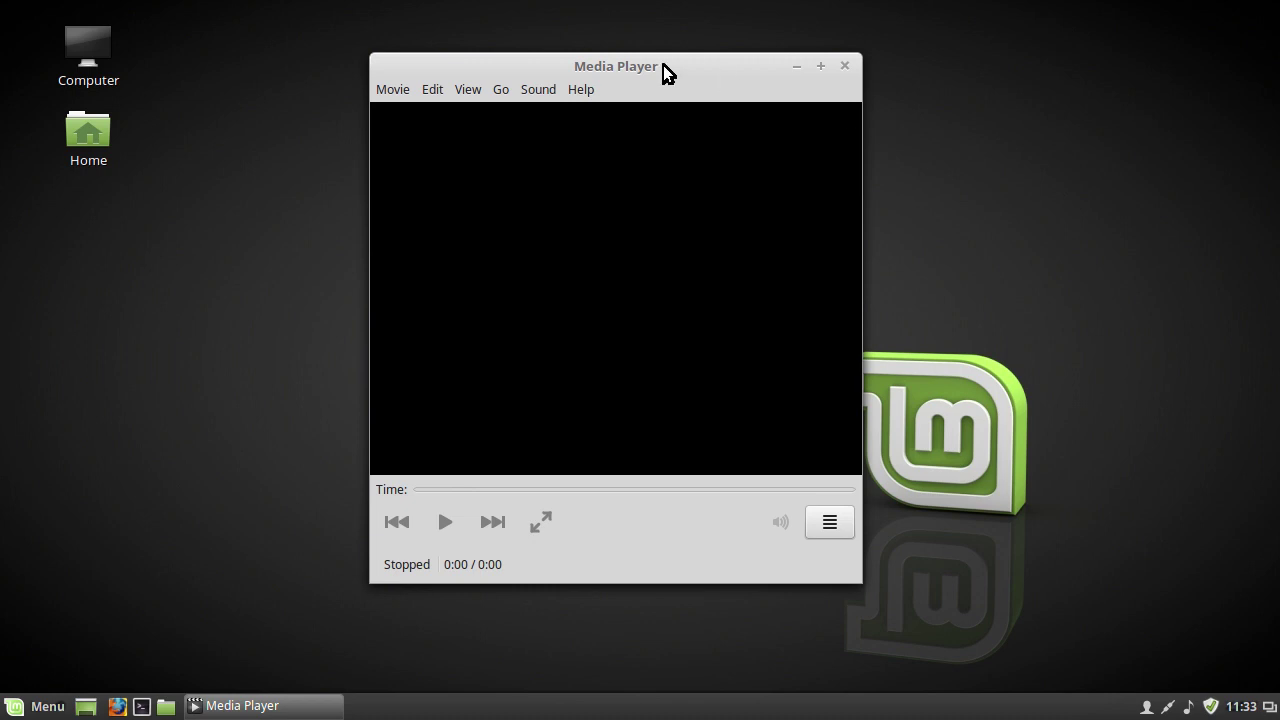
# Move the Media Player window slightly, look at its Movie and Help commands, and close the player
pyautogui.moveTo(663, 65); pyautogui.dragTo(694, 59)
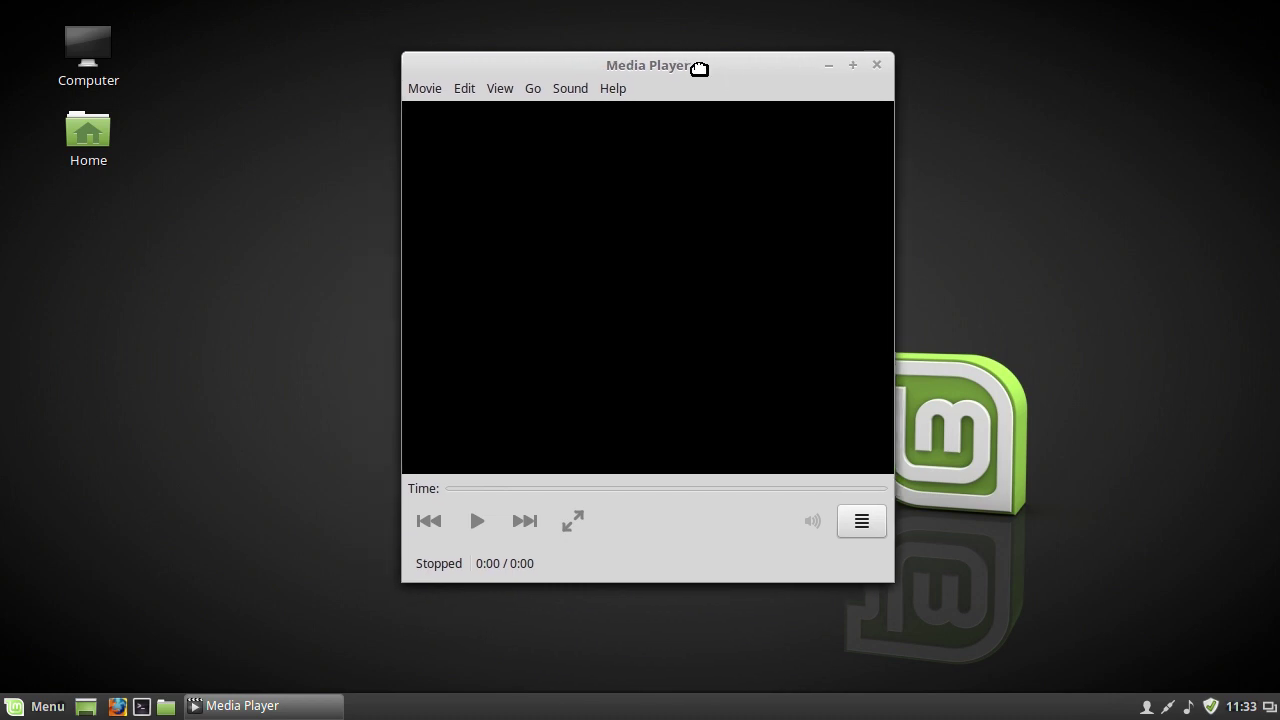
pyautogui.click(422, 85)
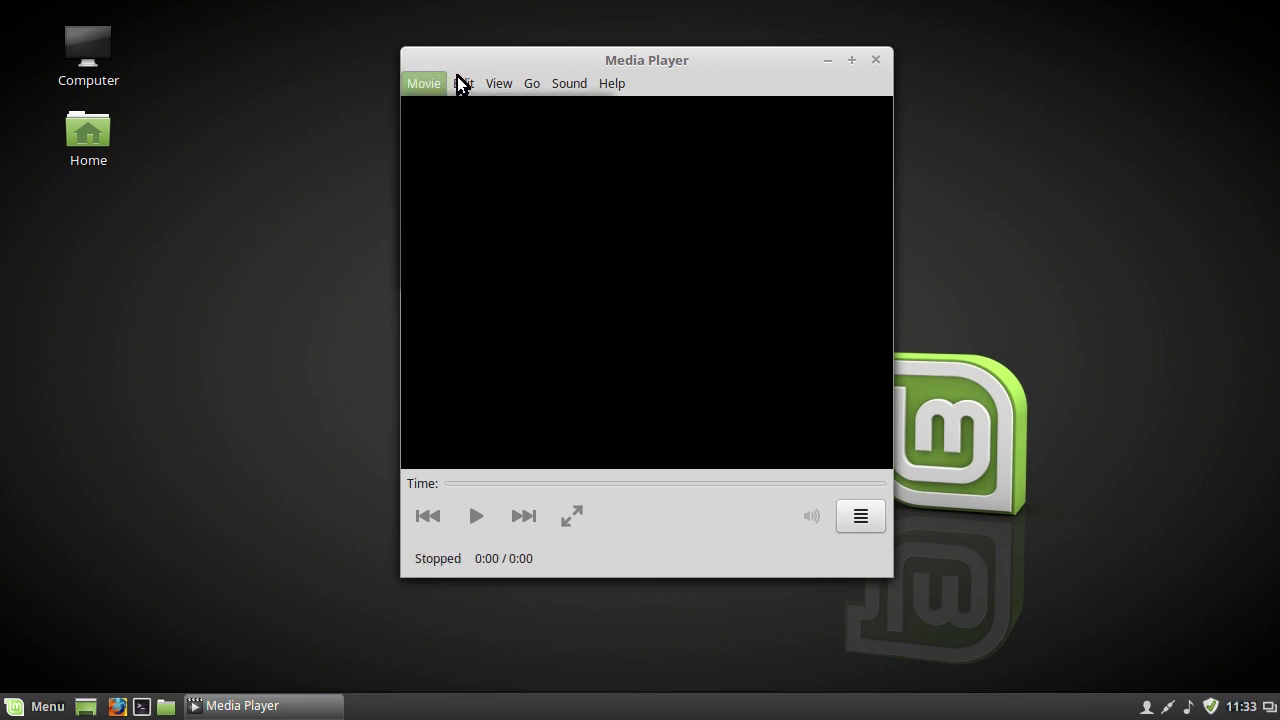
pyautogui.moveTo(475, 84)
pyautogui.click(426, 85)
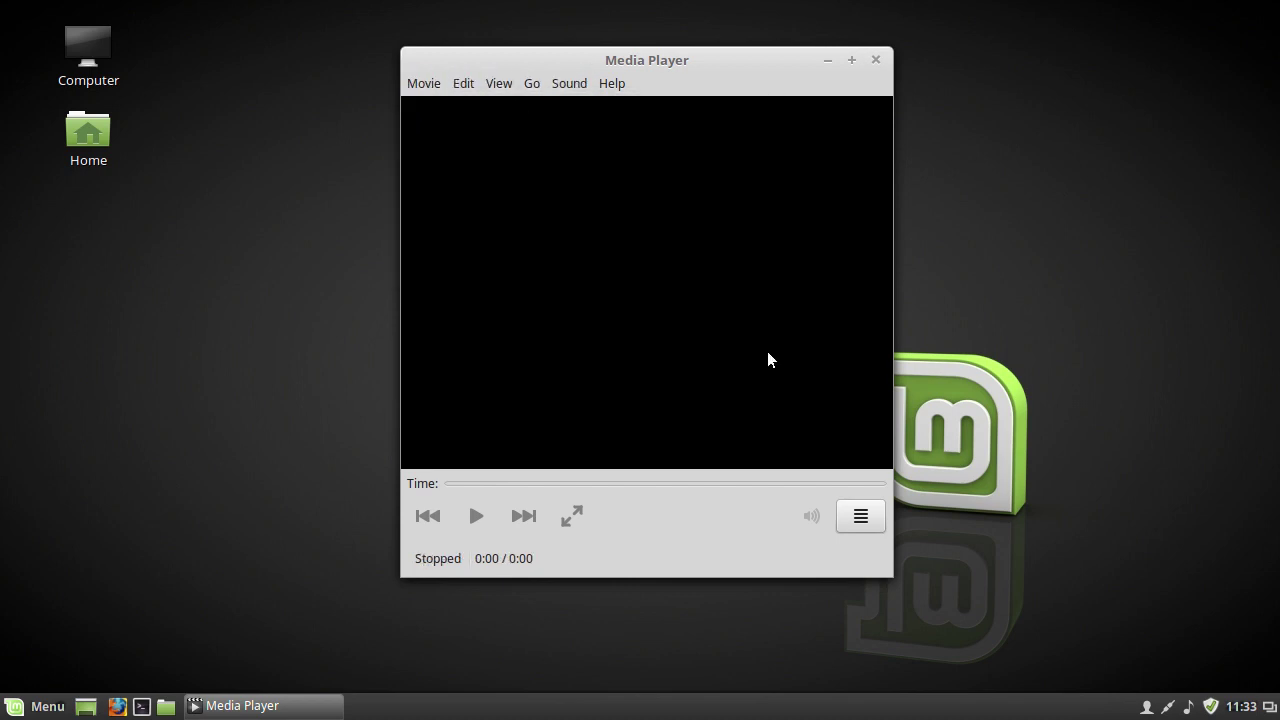
pyautogui.click(611, 84)
pyautogui.click(611, 84)
pyautogui.click(876, 62)
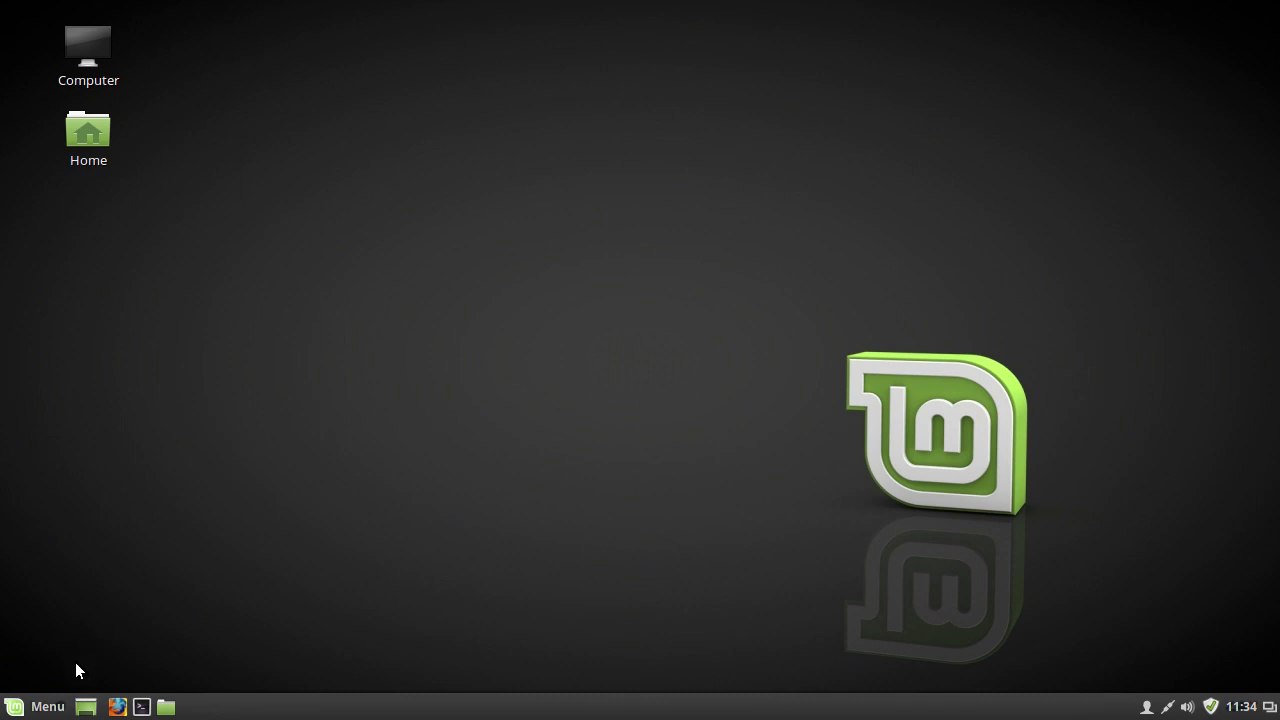
# Show the Internet applications in the desktop's application launcher, and dismiss it
pyautogui.click(50, 705)
pyautogui.moveTo(186, 317)
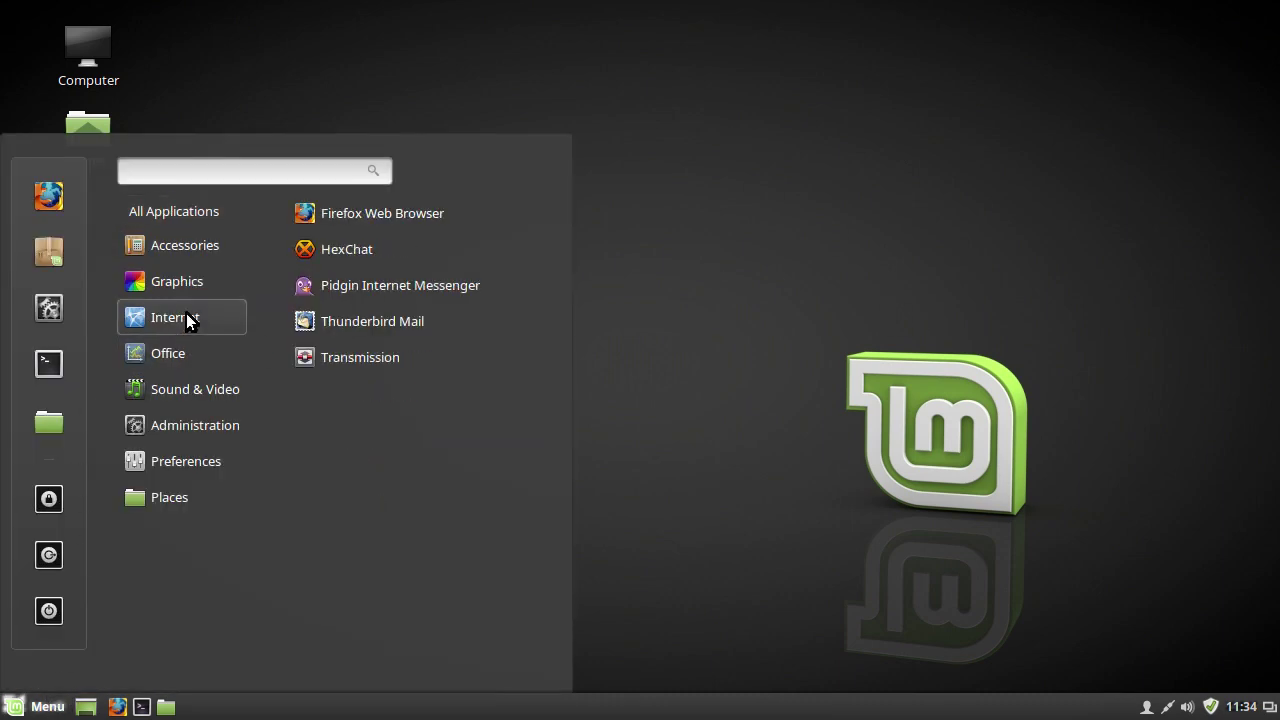
pyautogui.click(906, 232)
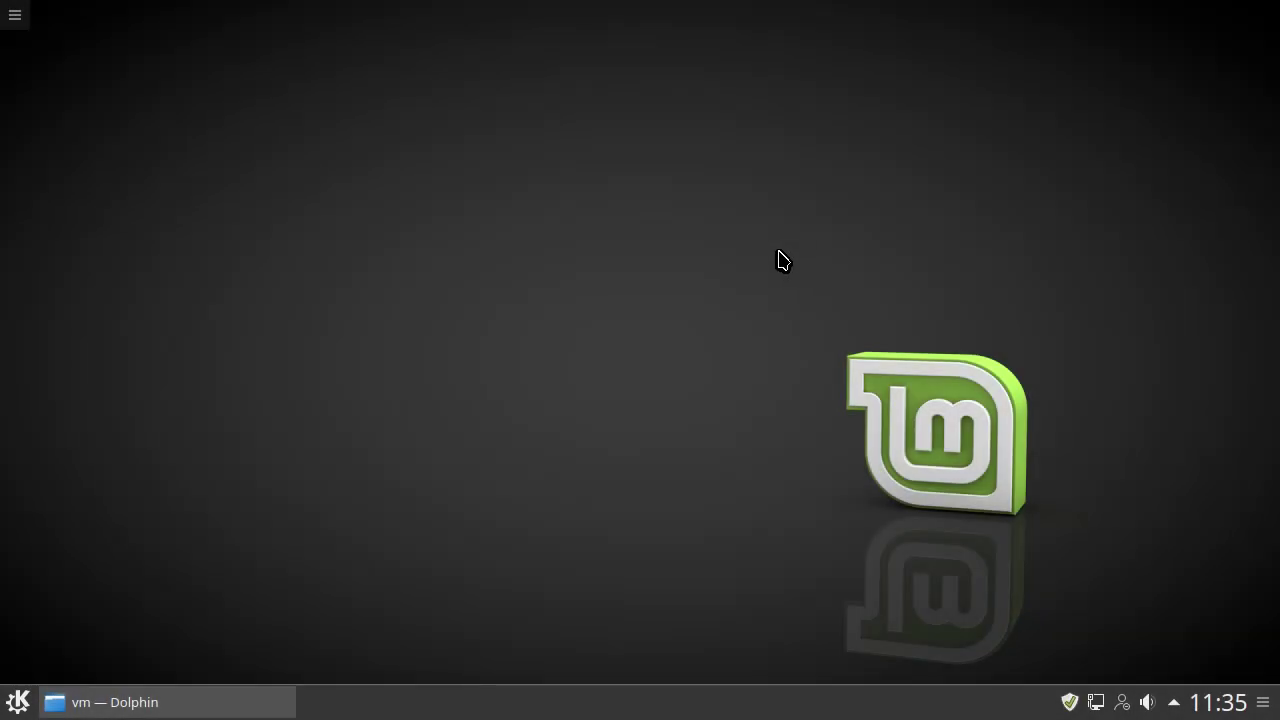
# Restore the minimised Dolphin file manager on the KDE desktop and shift its window towards the Mint logo
pyautogui.click(221, 705)
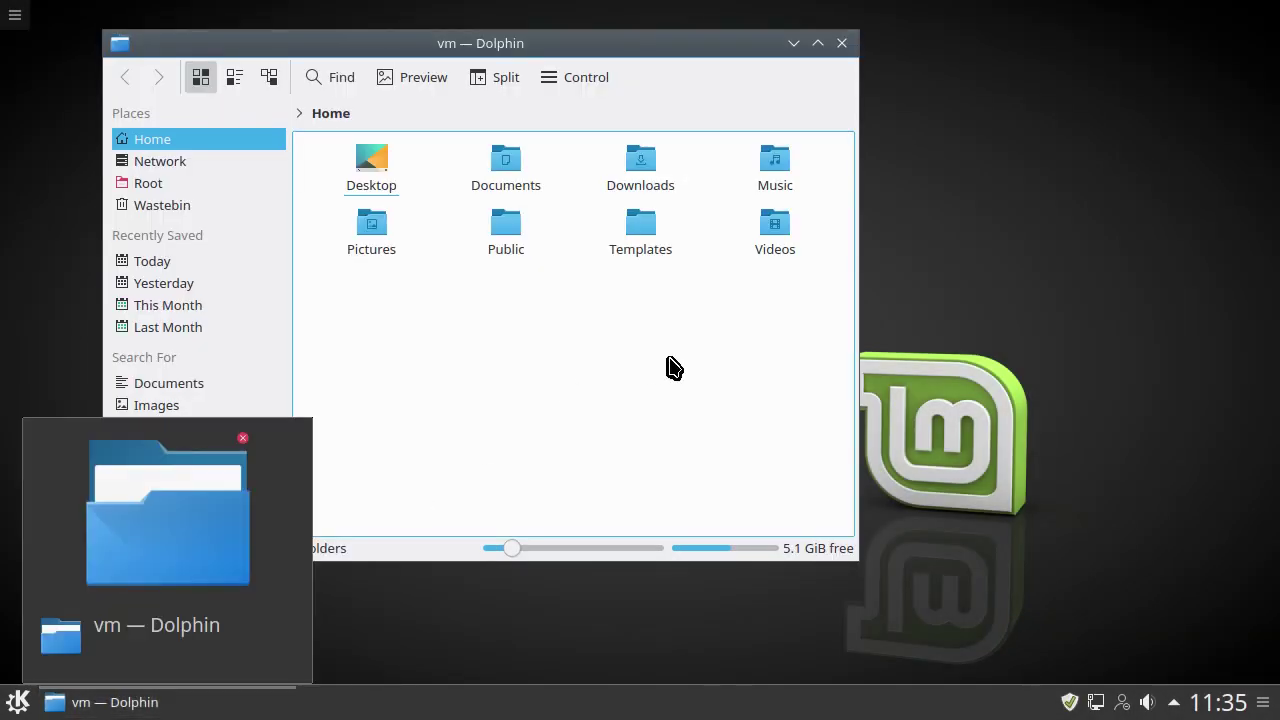
pyautogui.moveTo(405, 45); pyautogui.dragTo(744, 51)
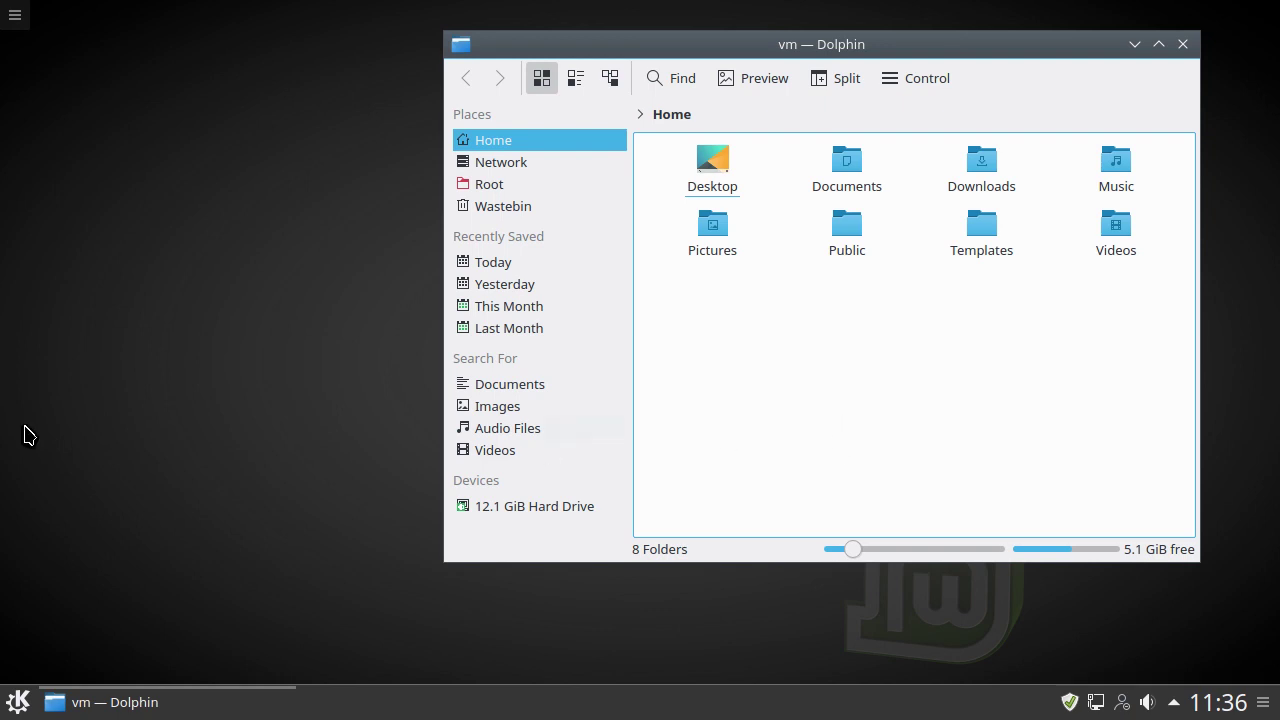
# Browse the Internet and Office categories and the favourites in the KDE application launcher, returning to all applications
pyautogui.click(18, 701)
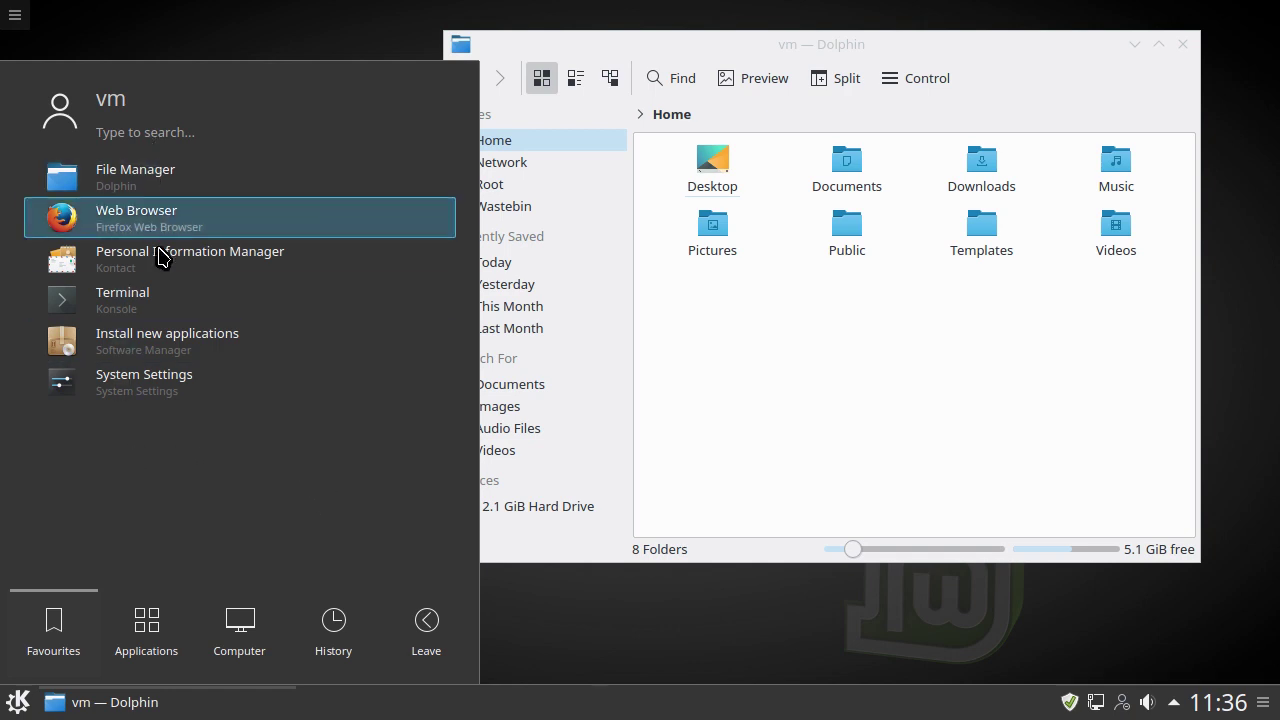
pyautogui.click(155, 637)
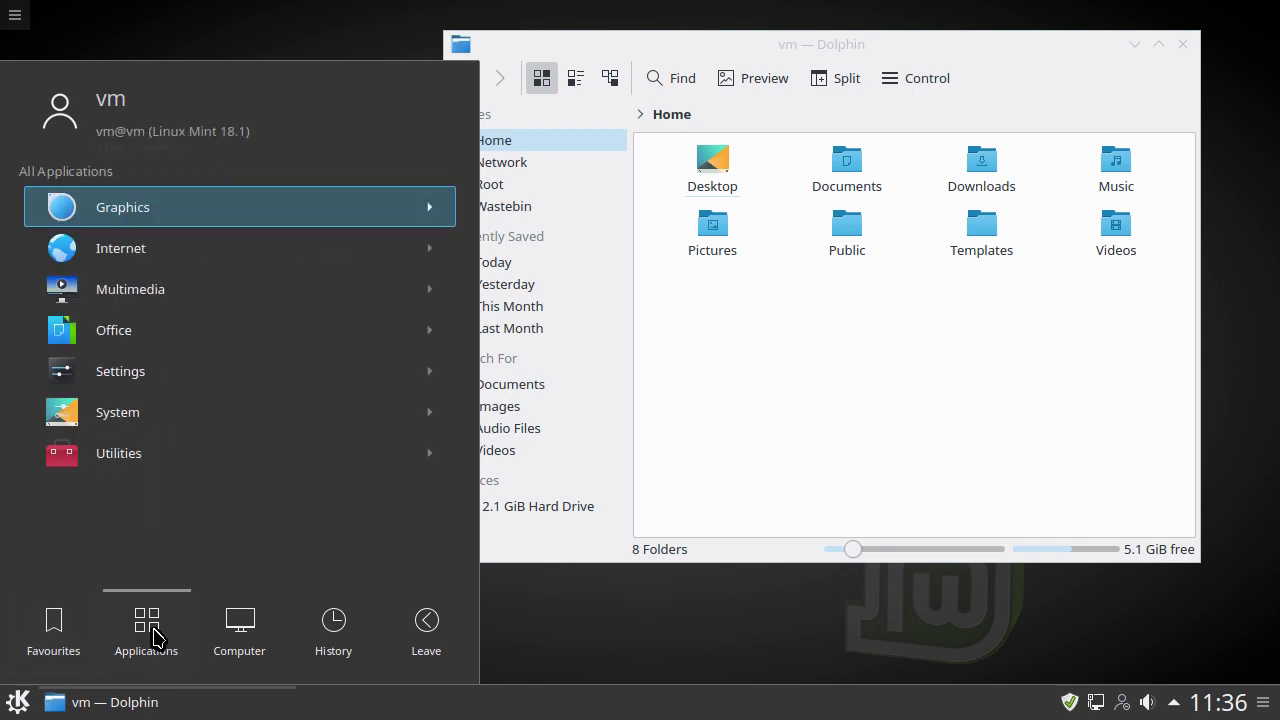
pyautogui.click(184, 252)
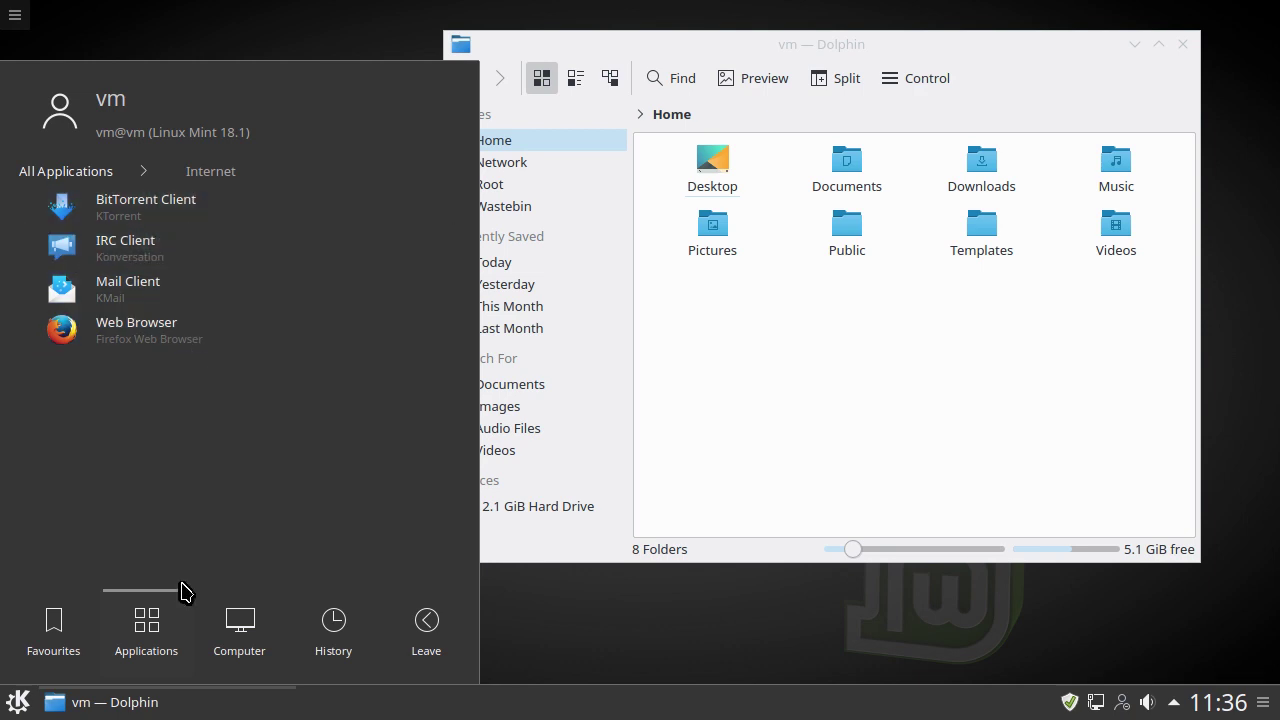
pyautogui.click(52, 648)
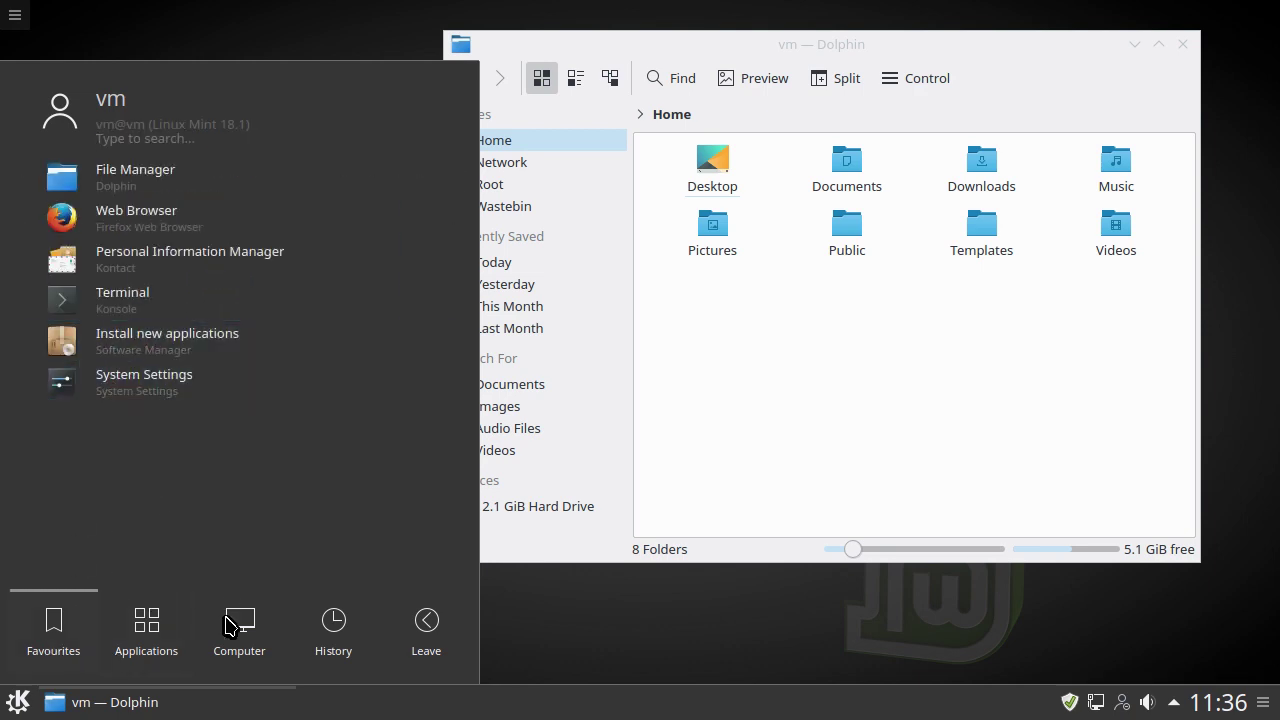
pyautogui.click(178, 646)
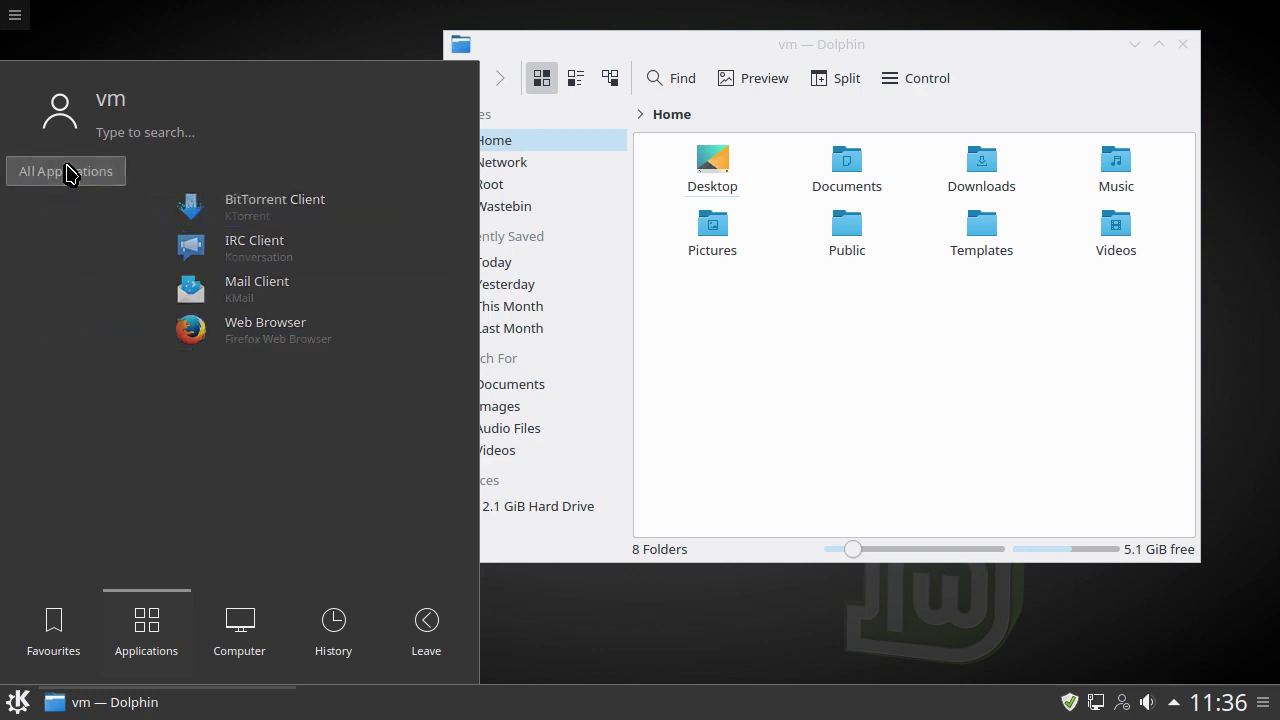
pyautogui.click(62, 171)
pyautogui.click(140, 340)
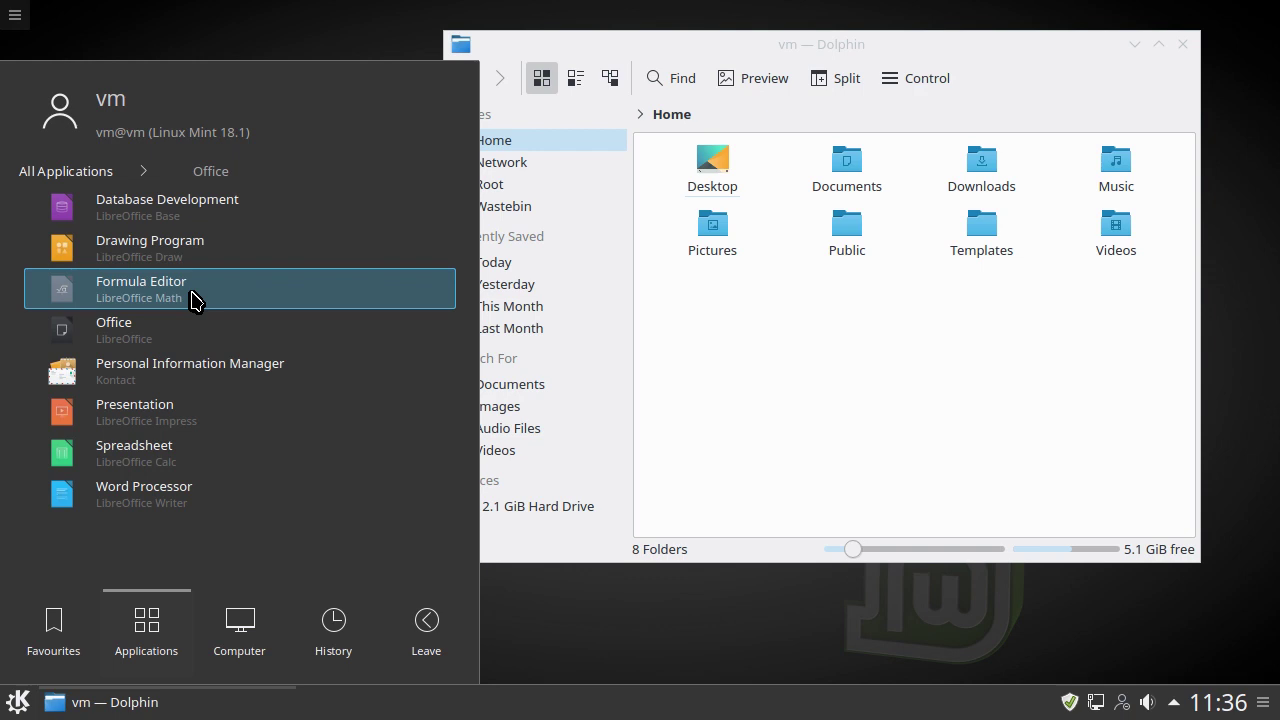
pyautogui.click(66, 174)
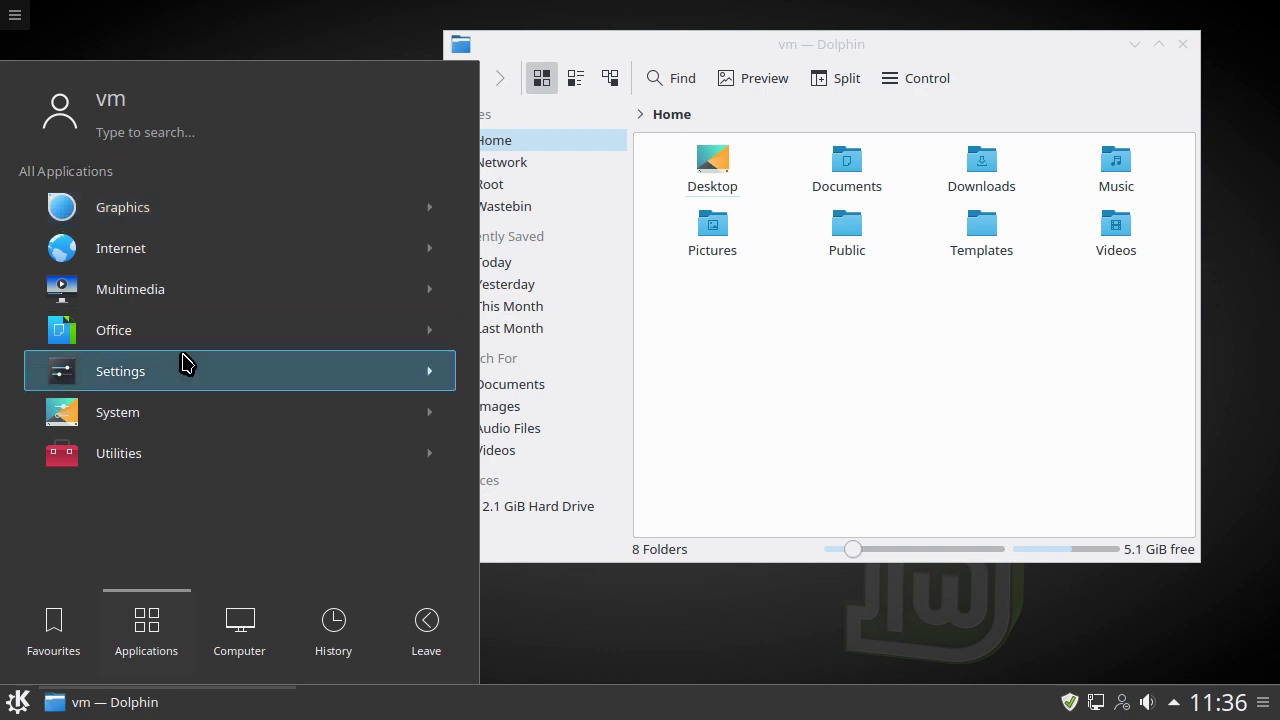
# Launch VLC media player from the Multimedia category, disallow metadata network access, and move its window away from the Dolphin folders
pyautogui.click(166, 288)
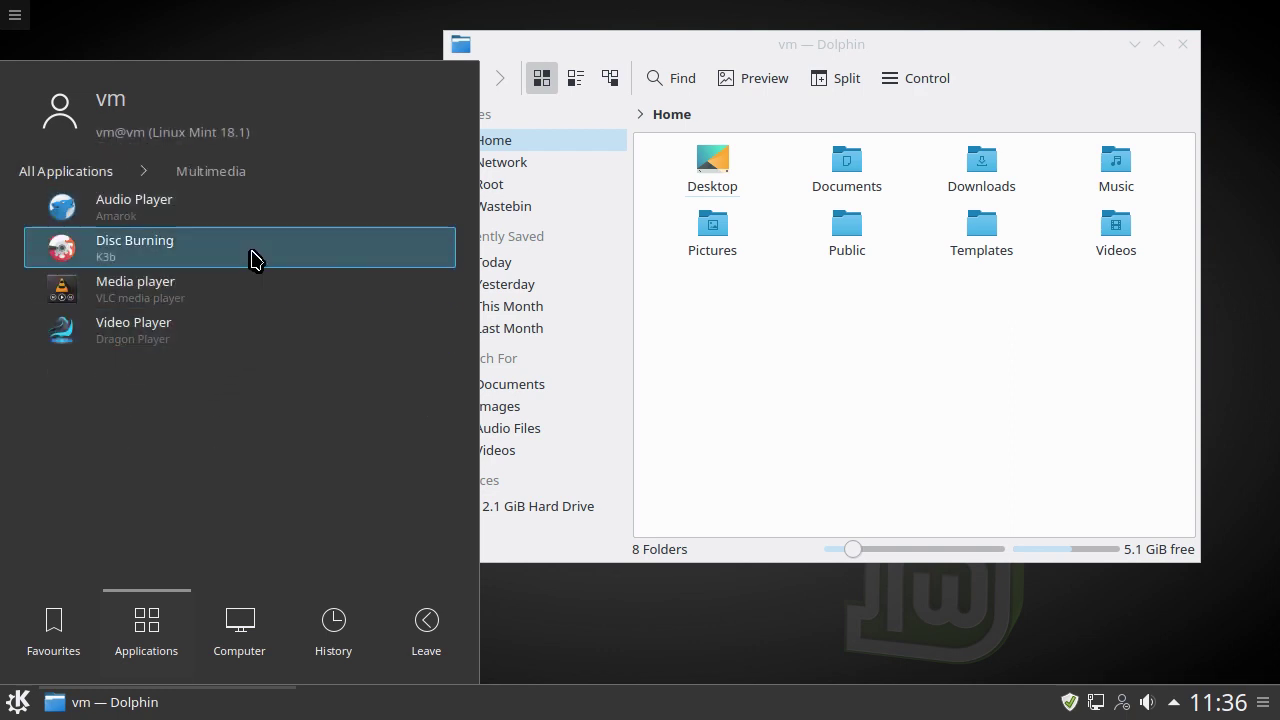
pyautogui.click(286, 303)
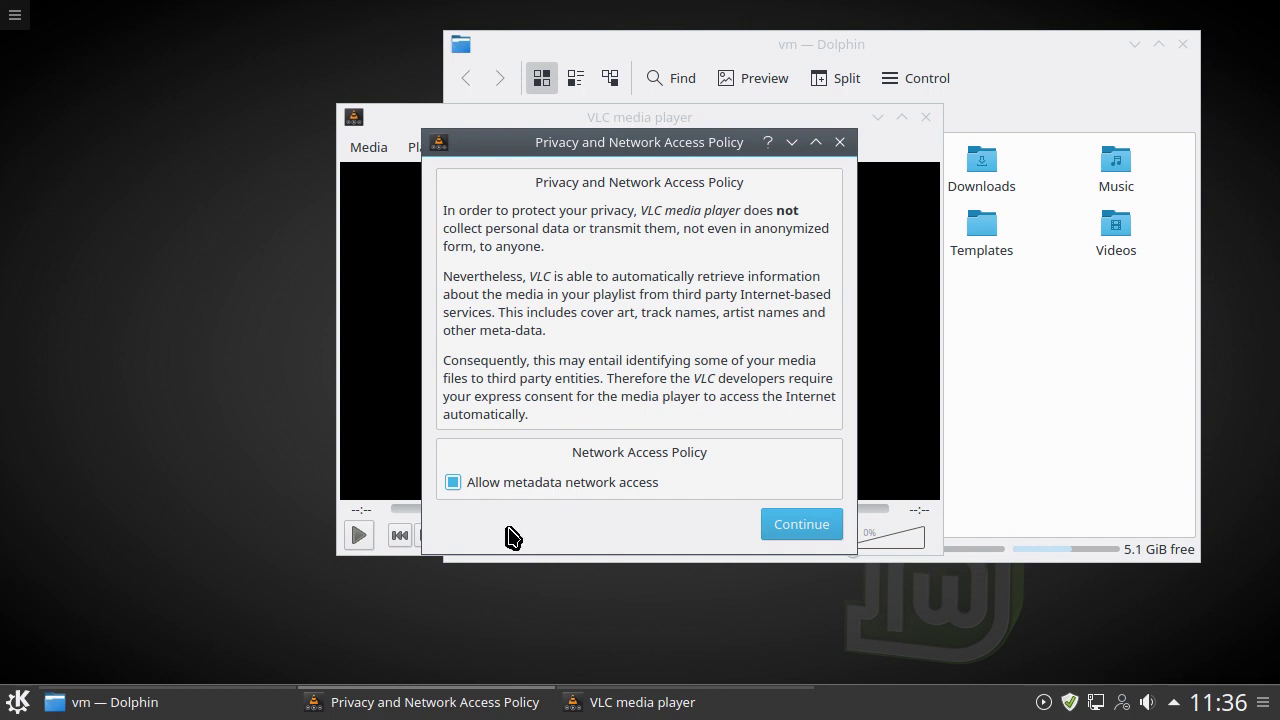
pyautogui.click(506, 484)
pyautogui.click(800, 526)
pyautogui.moveTo(685, 123); pyautogui.dragTo(456, 81)
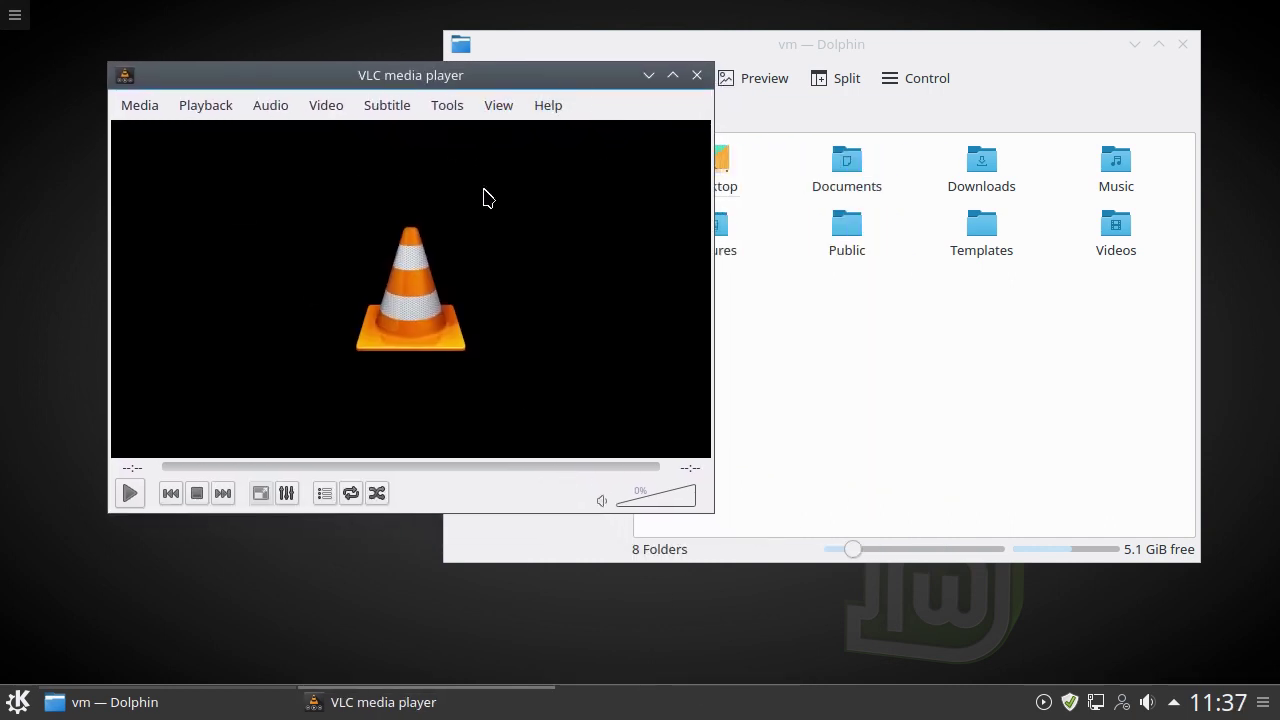
# Look at VLC's Tools and View commands, and close the player
pyautogui.click(491, 106)
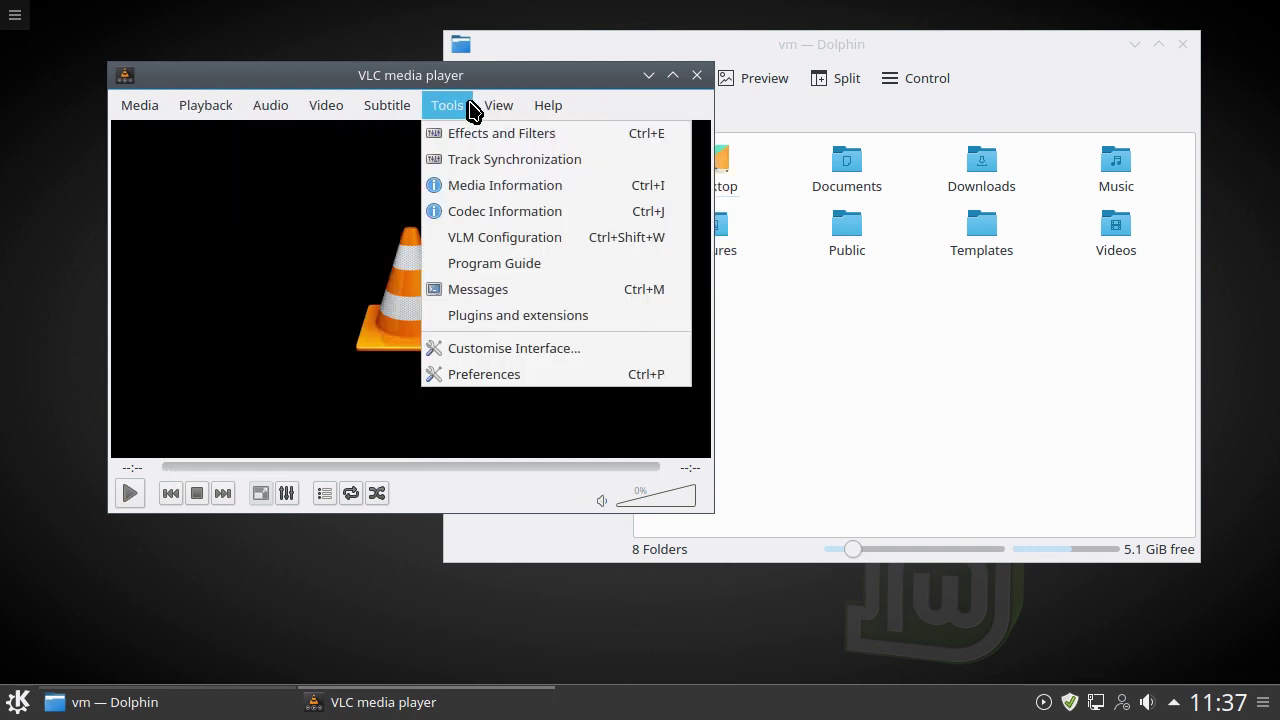
pyautogui.click(488, 108)
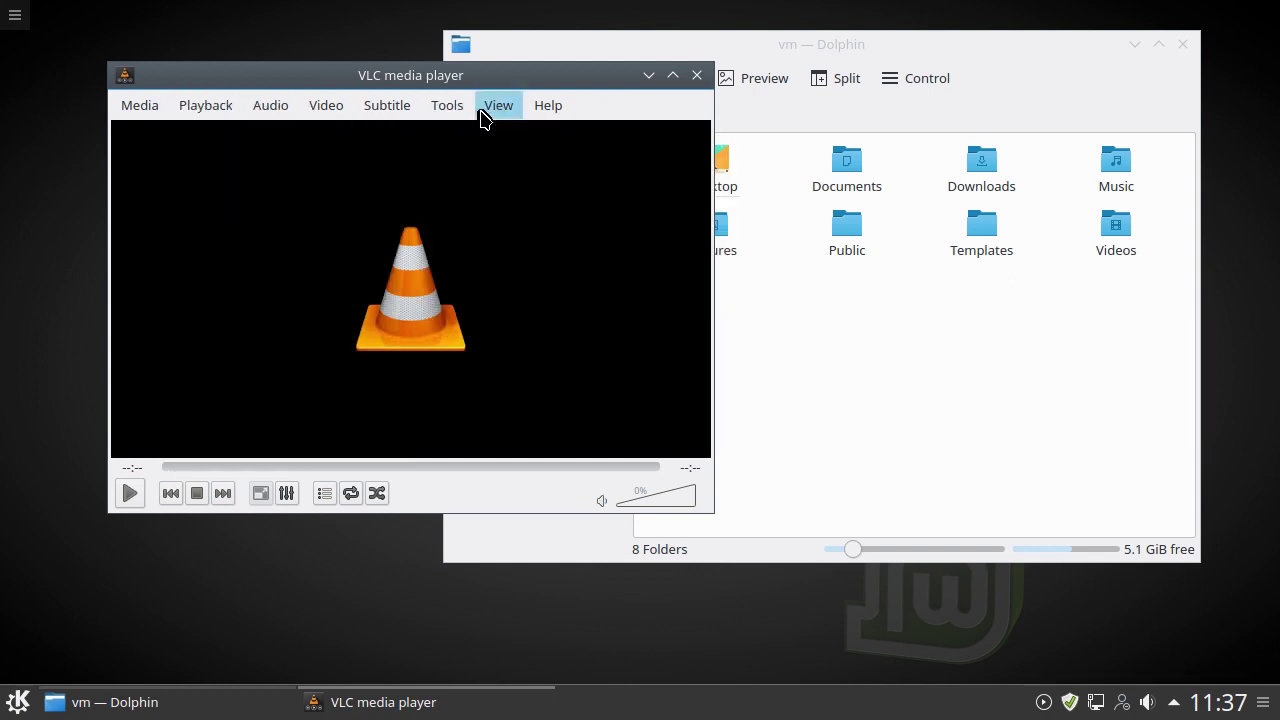
pyautogui.click(697, 76)
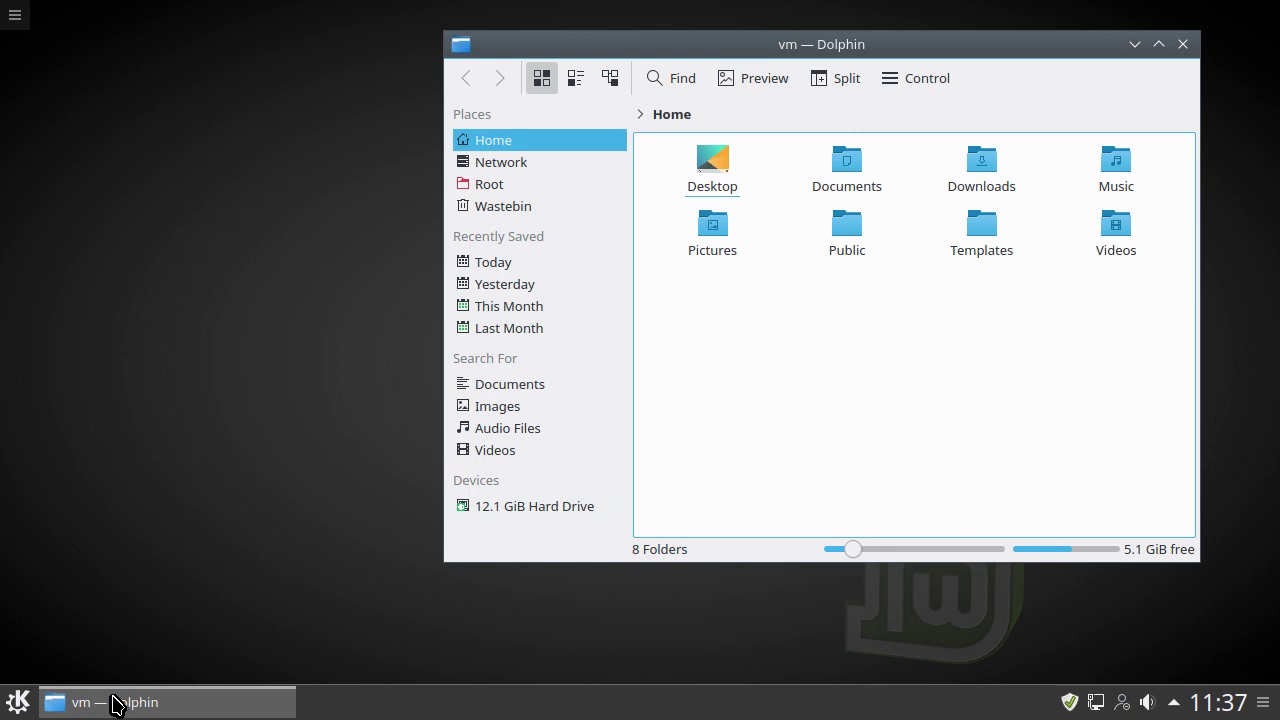
# Show the Settings applications in the KDE launcher, dismiss it, and close the Dolphin window
pyautogui.click(20, 702)
pyautogui.click(148, 632)
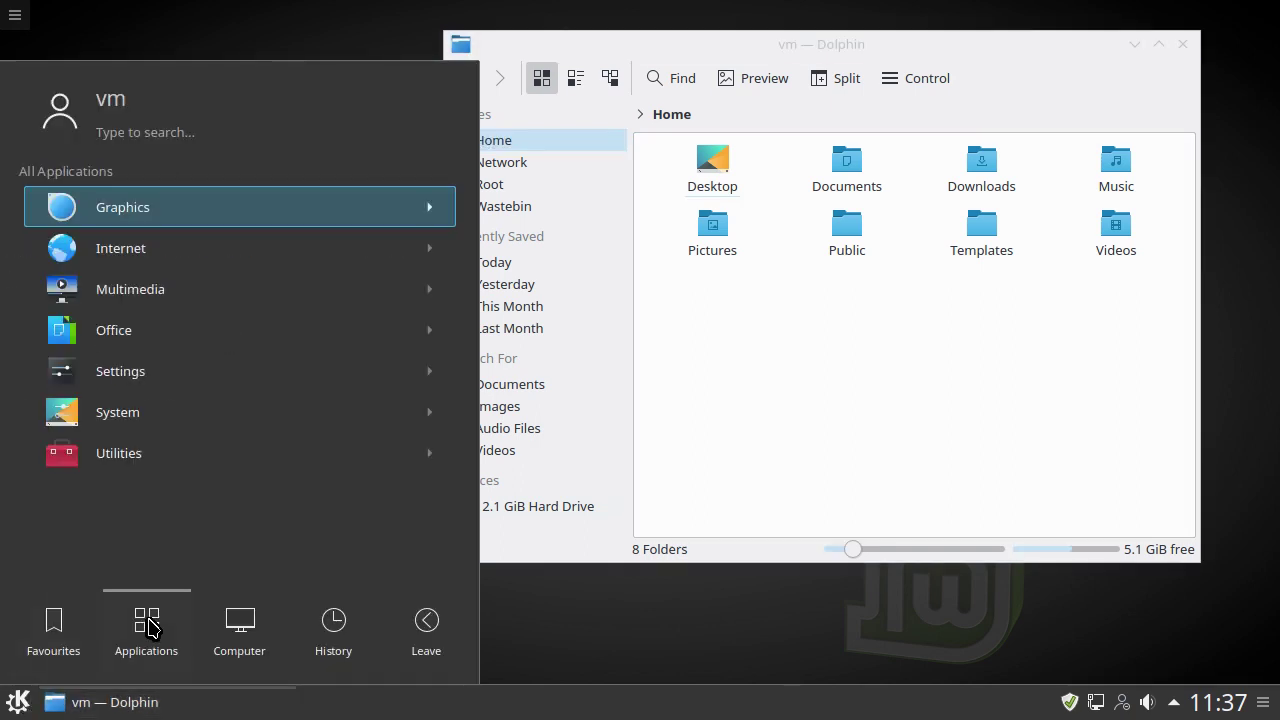
pyautogui.click(122, 378)
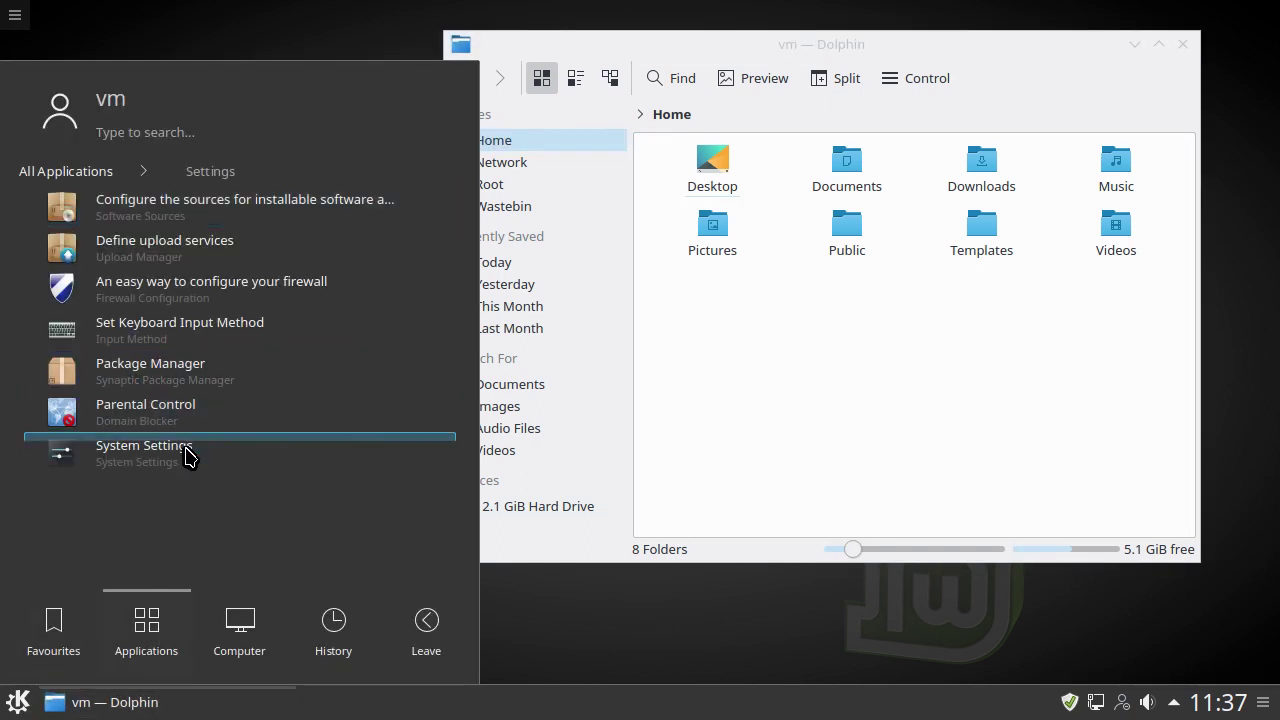
pyautogui.click(100, 168)
pyautogui.click(828, 403)
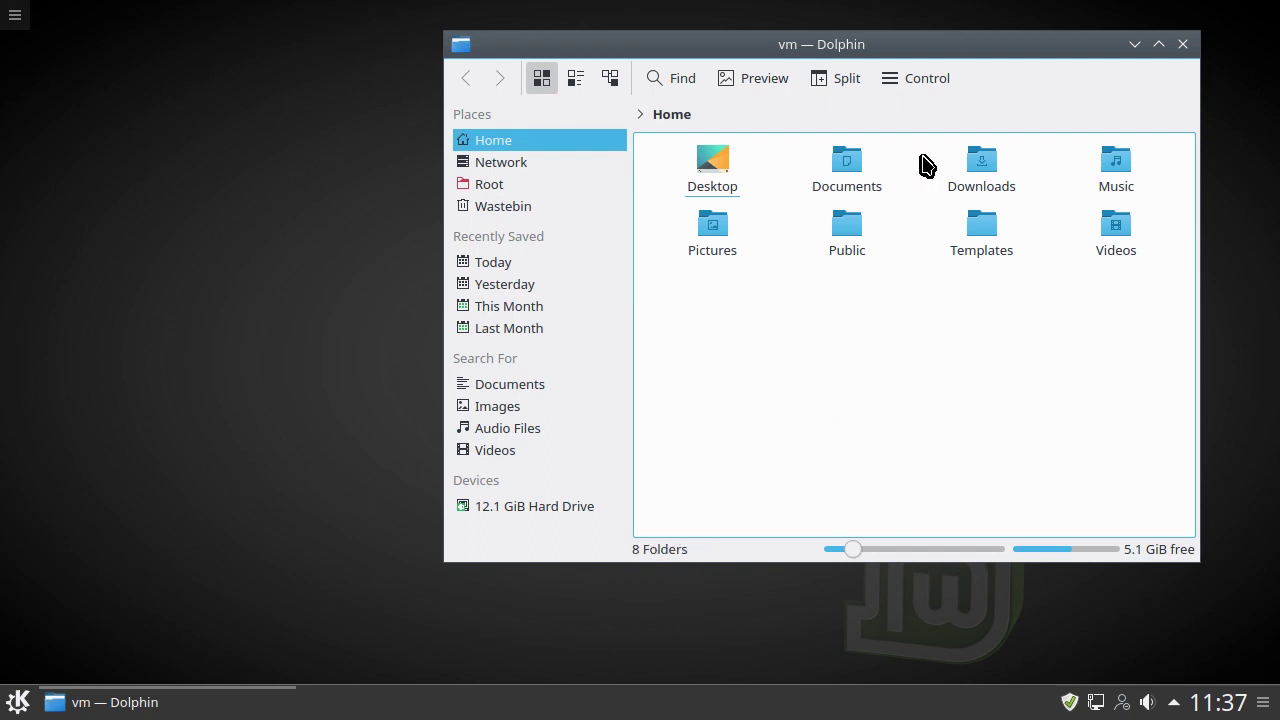
pyautogui.click(1184, 46)
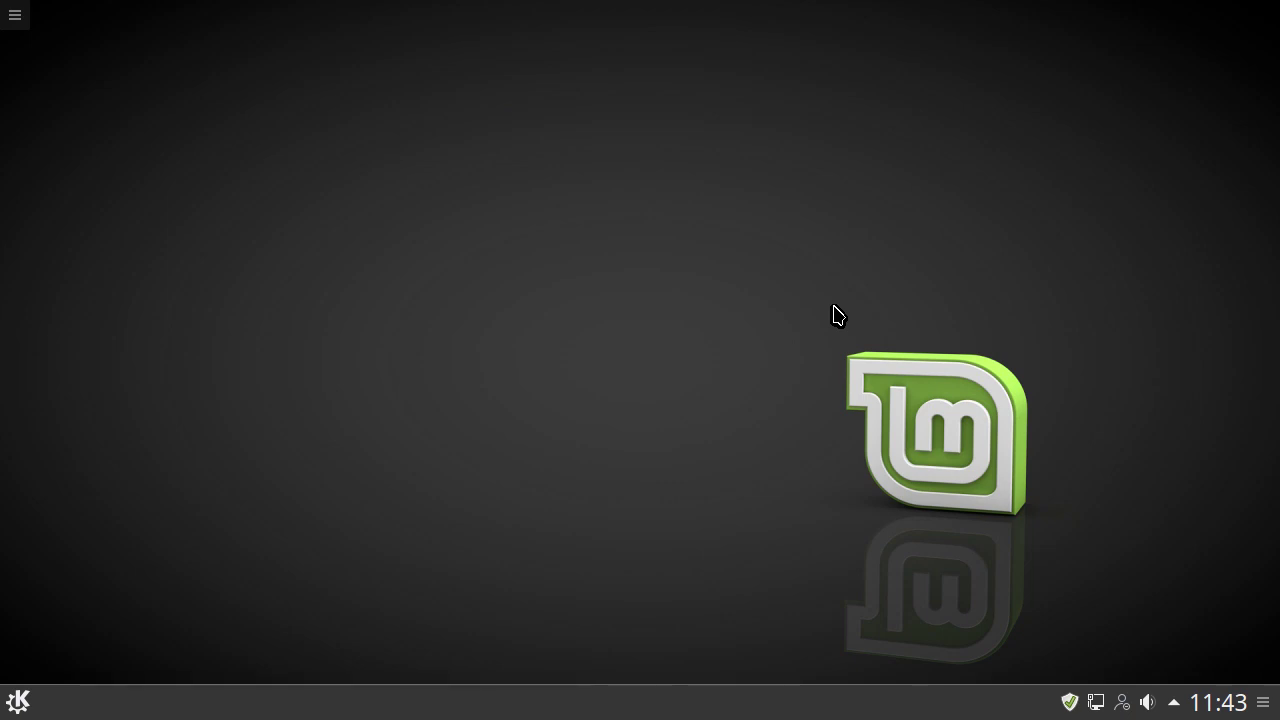
# Set the desktop wallpaper to the image of sunlit red canyon cliffs and close the desktop settings
pyautogui.rightClick(625, 247)
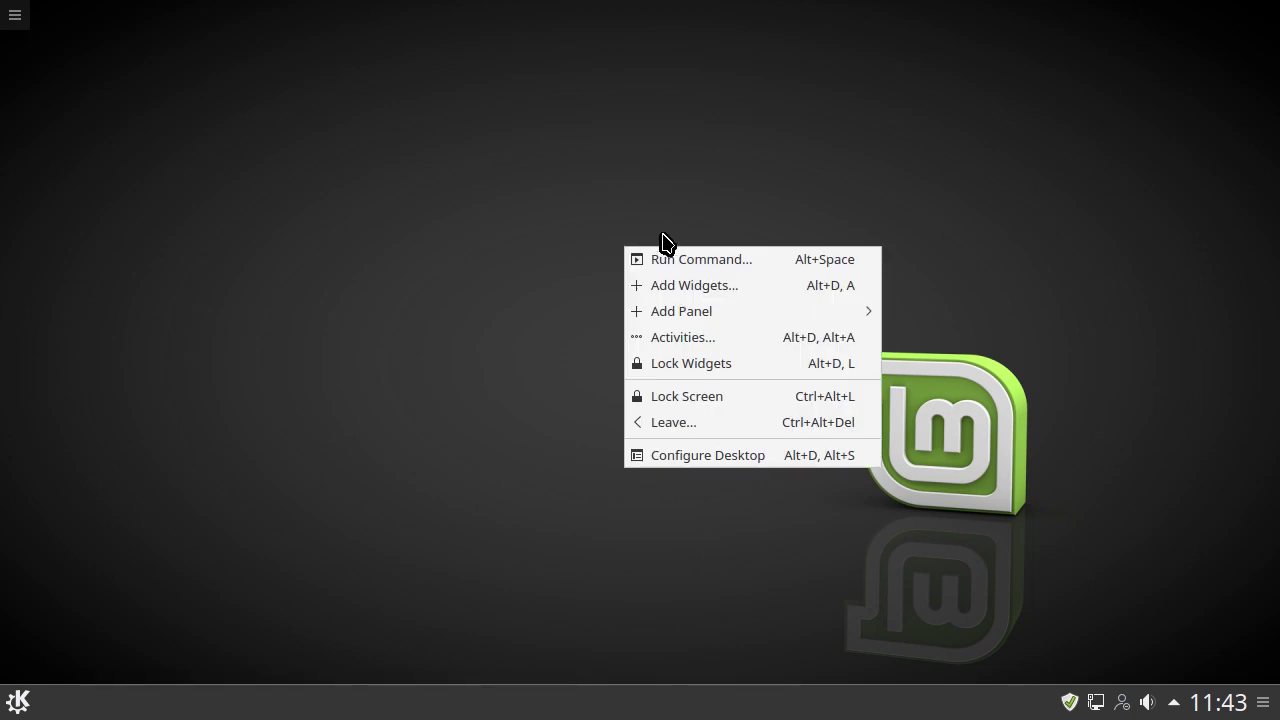
pyautogui.click(709, 462)
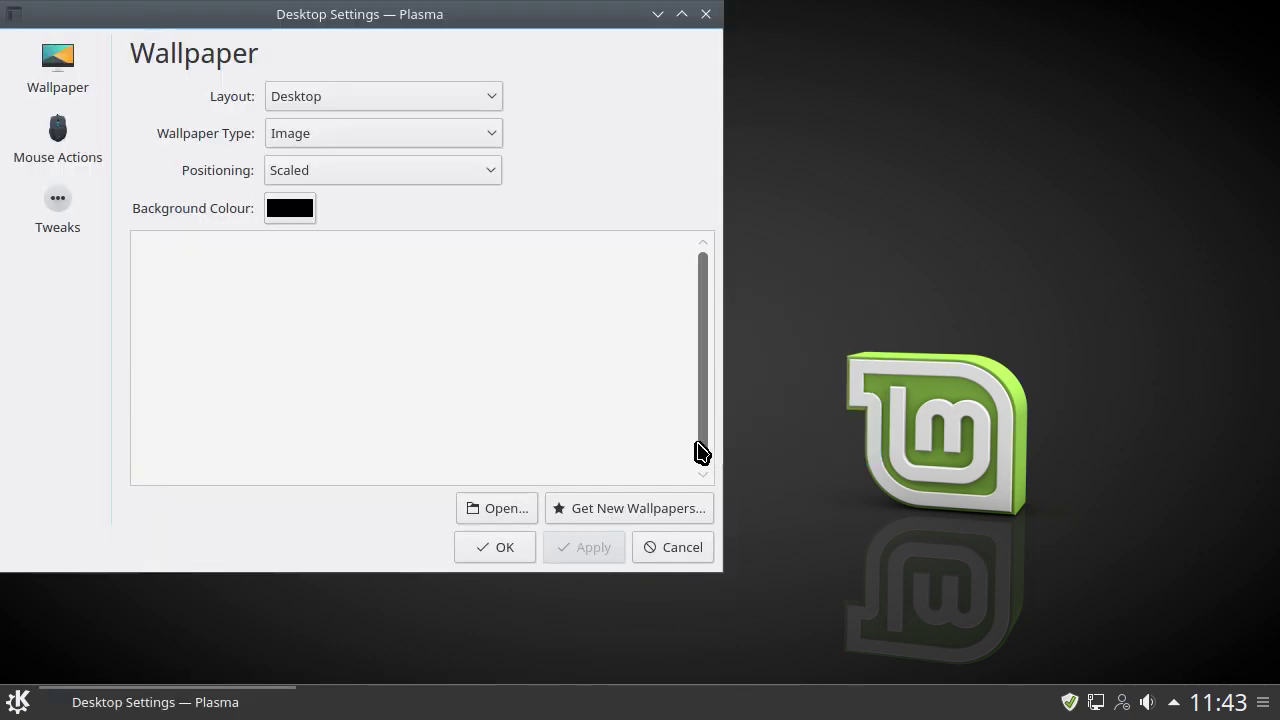
pyautogui.moveTo(374, 26); pyautogui.dragTo(694, 54)
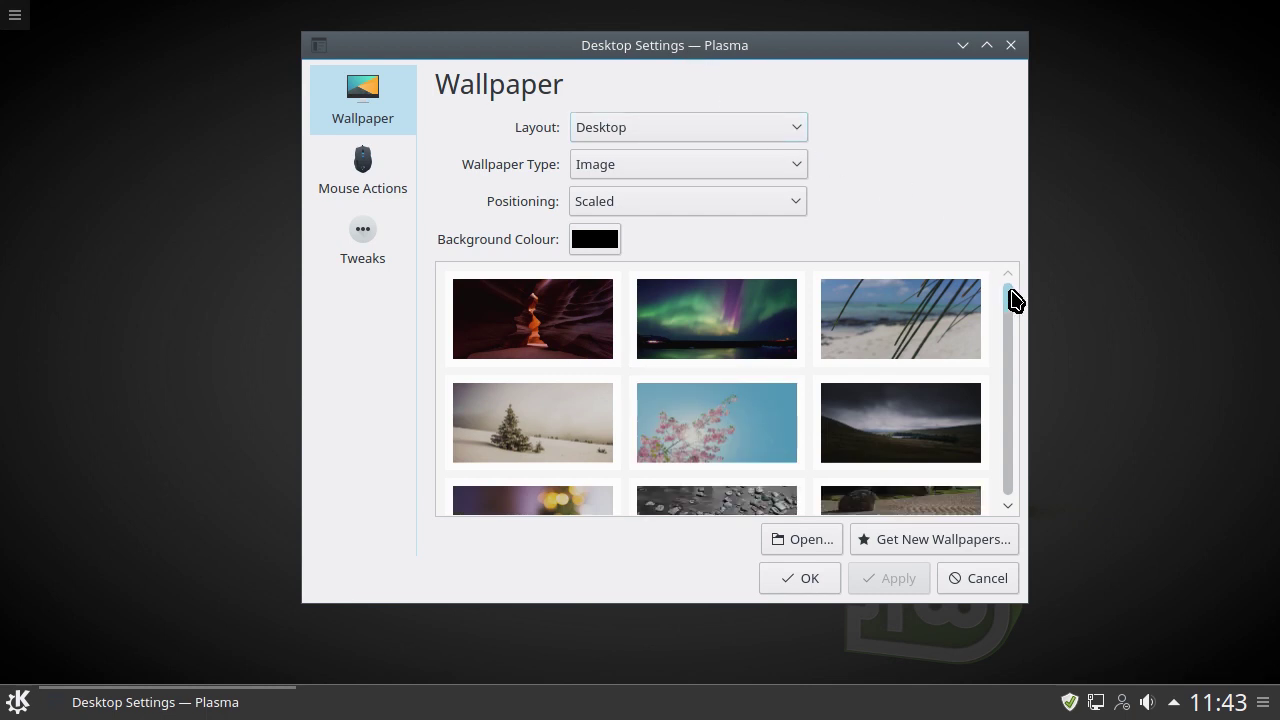
pyautogui.moveTo(1008, 300); pyautogui.dragTo(1006, 397)
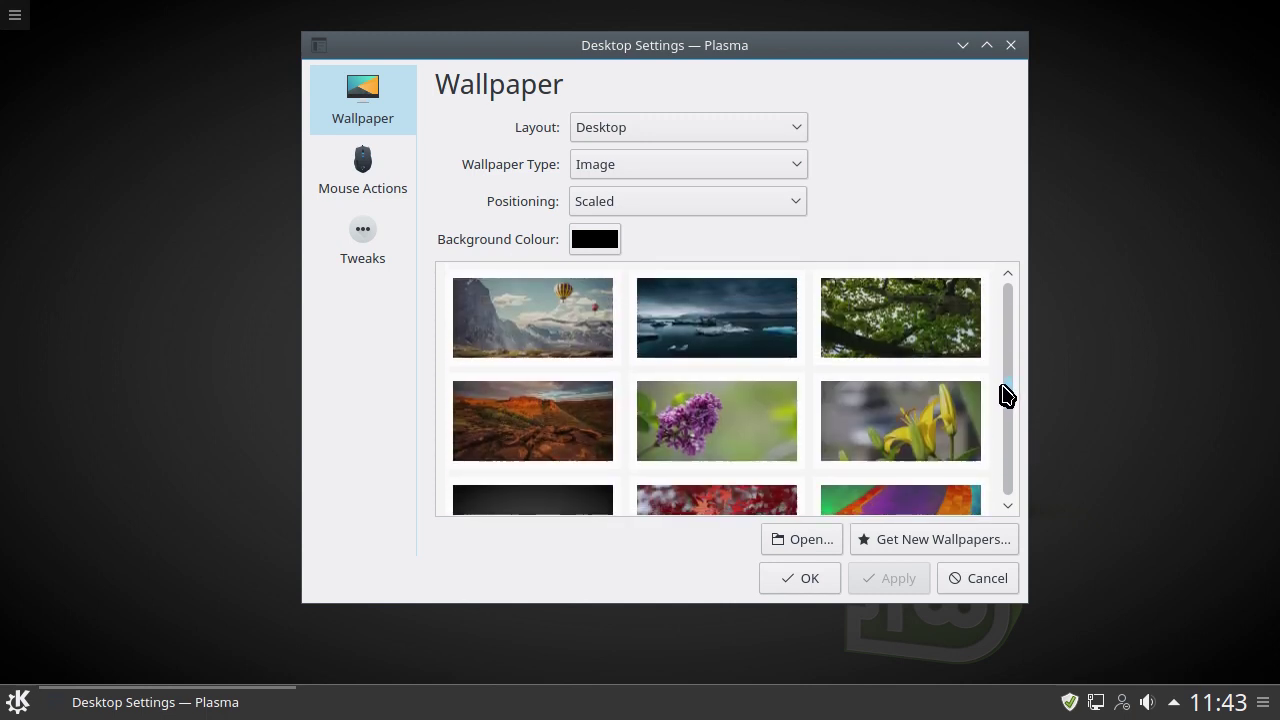
pyautogui.click(557, 417)
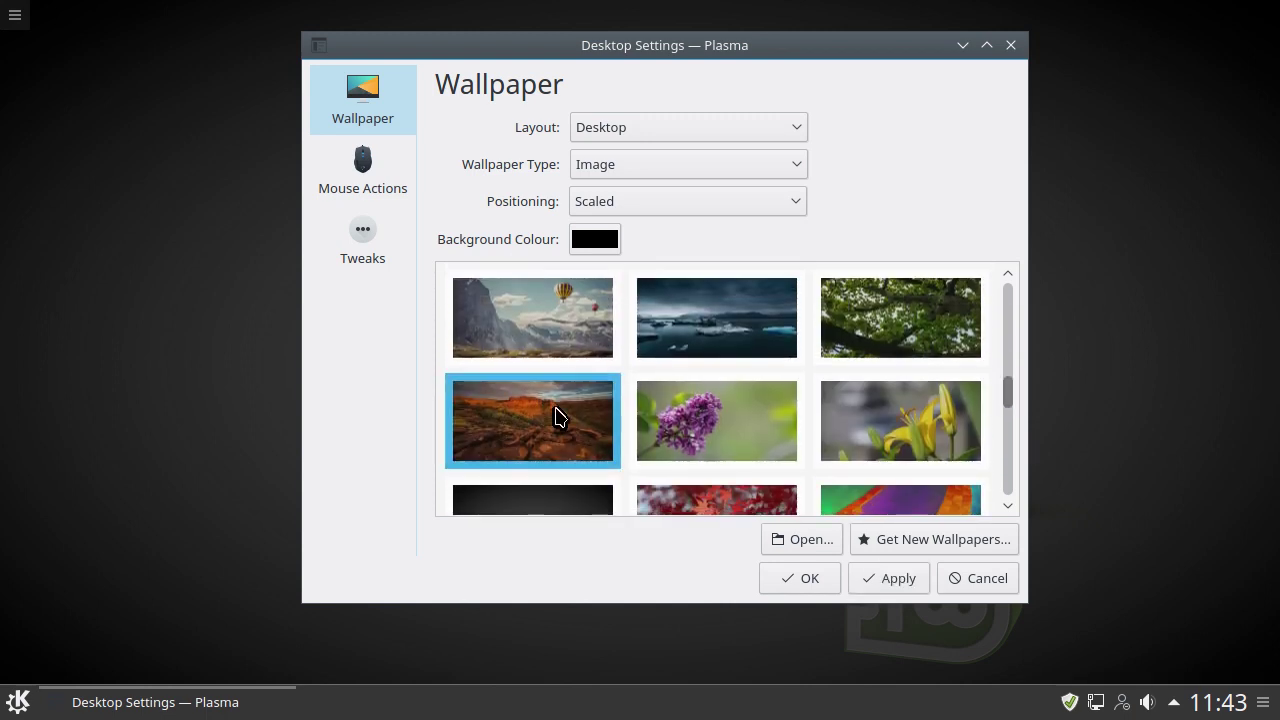
pyautogui.click(903, 578)
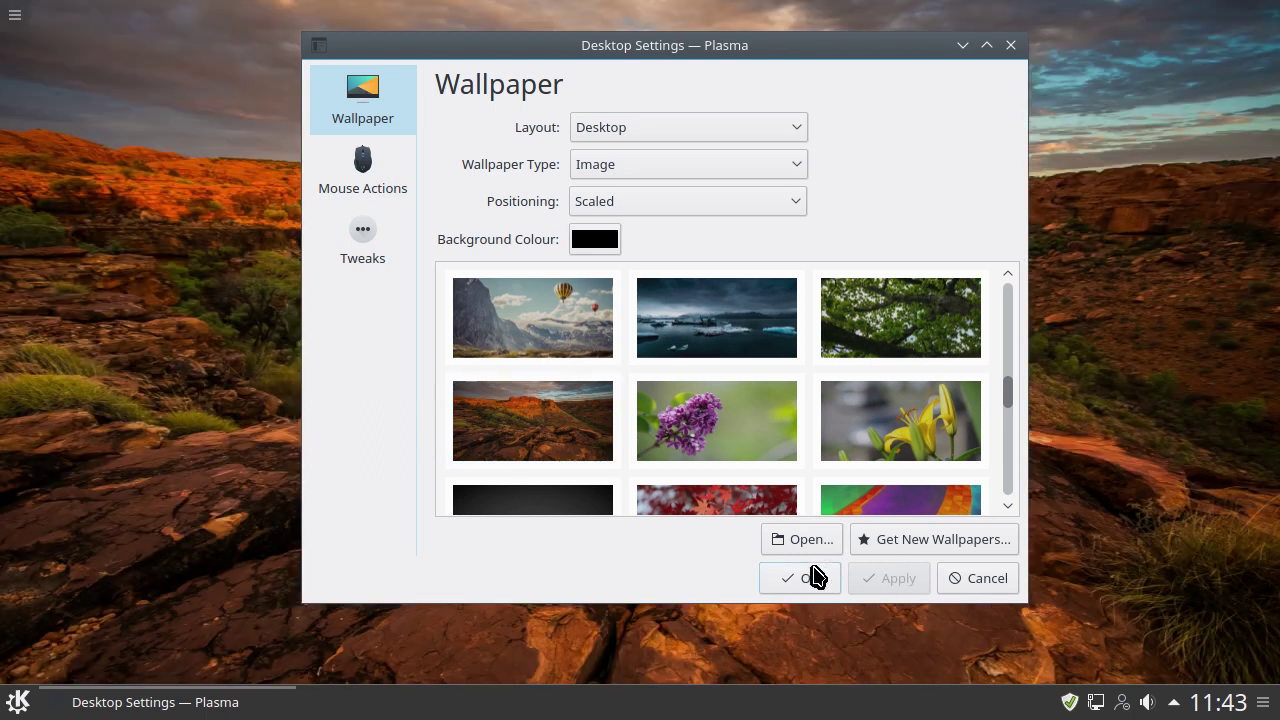
pyautogui.click(811, 576)
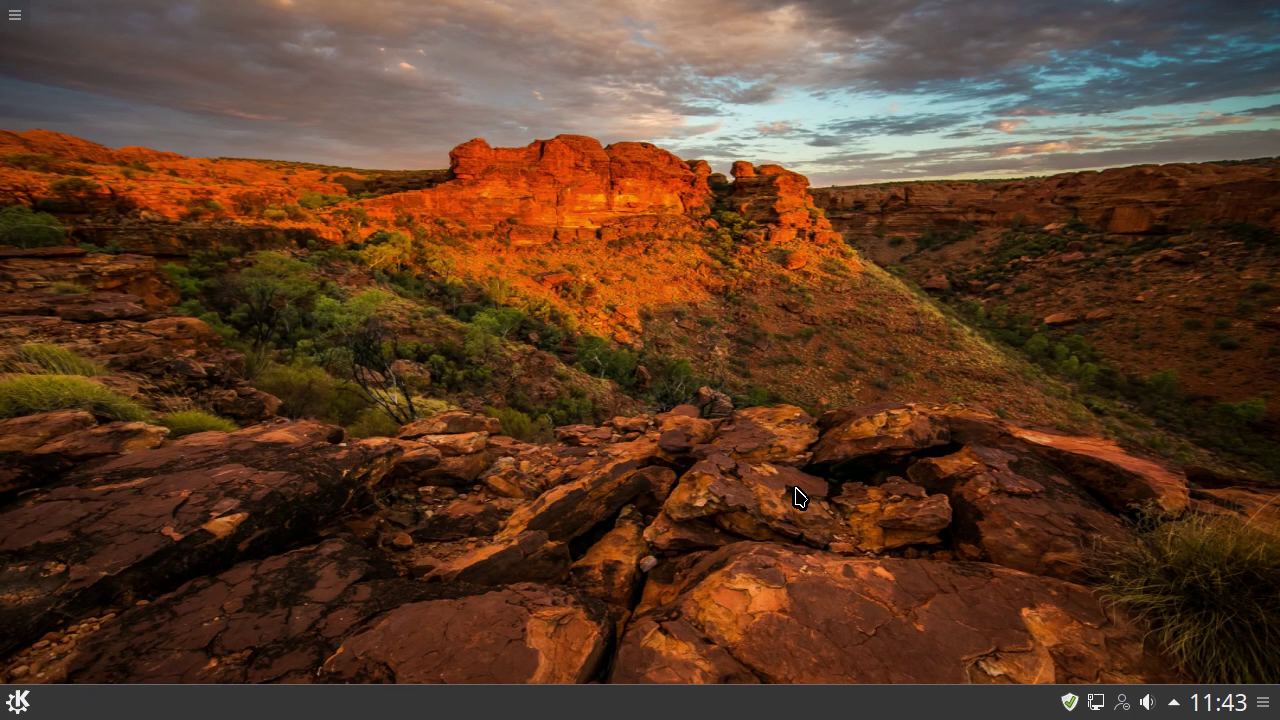